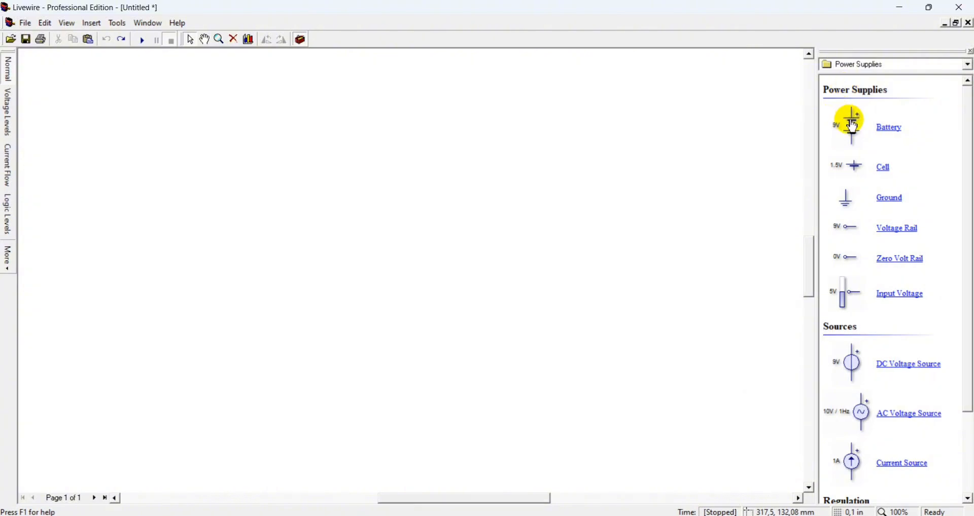
Place a battery on the canvas and confirm its properties with a 12 V value
drag(852, 126, 152, 281)
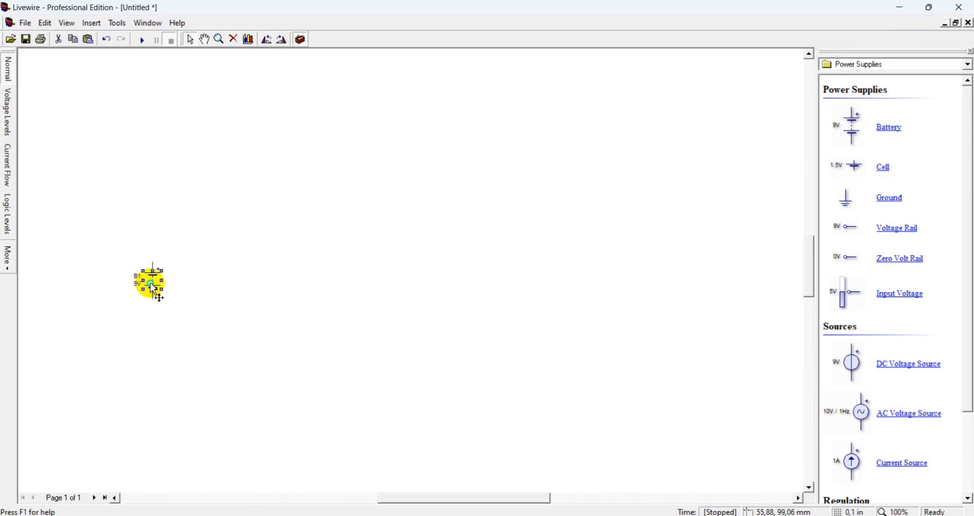
right_click(153, 291)
click(177, 440)
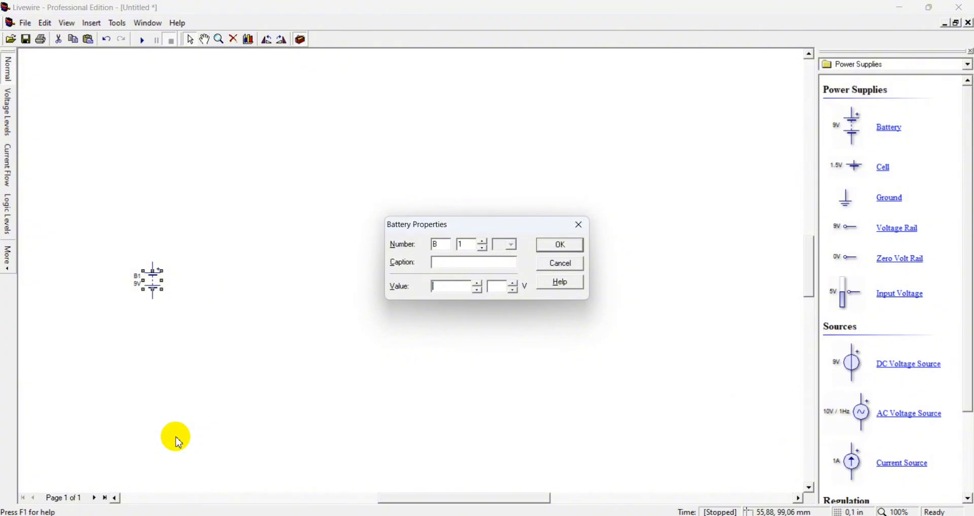
key(Return)
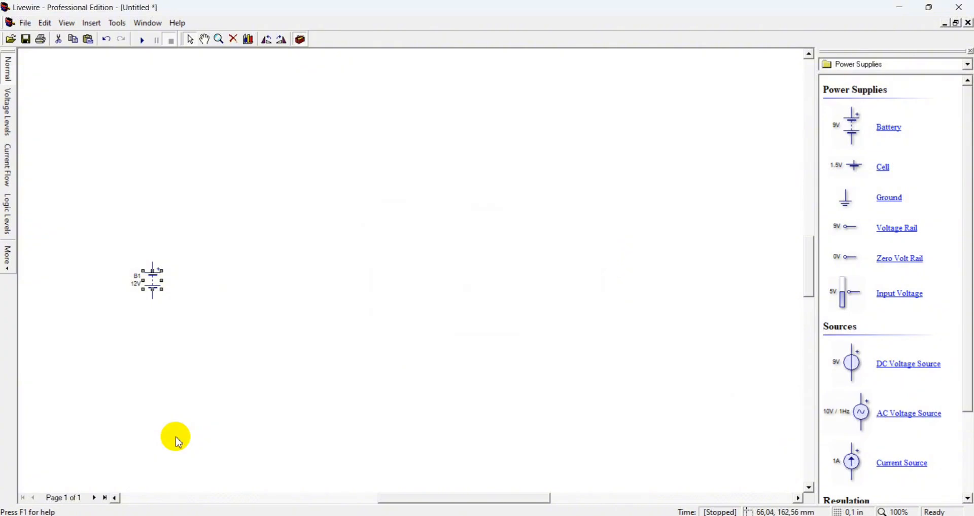
Switch the component library to Passive Components and place a 1K resistor to the right of the battery
click(289, 273)
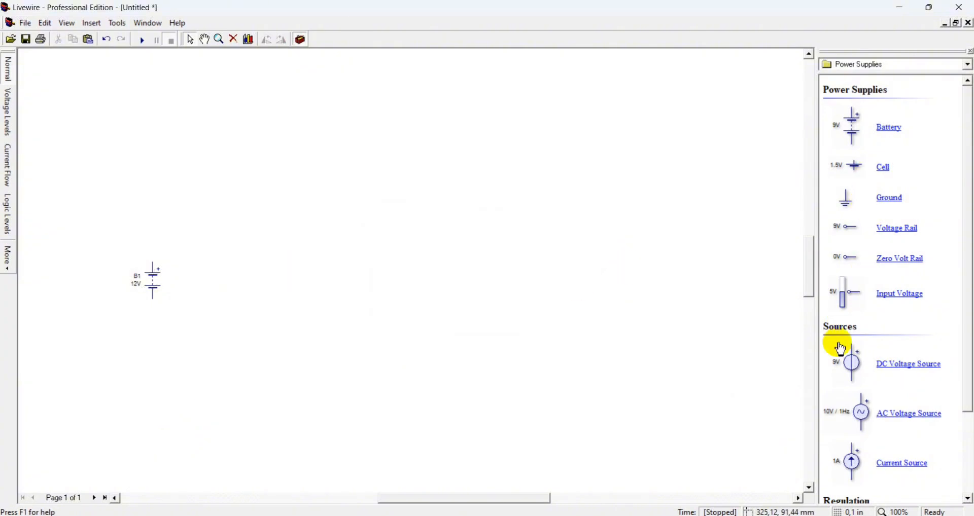
click(967, 65)
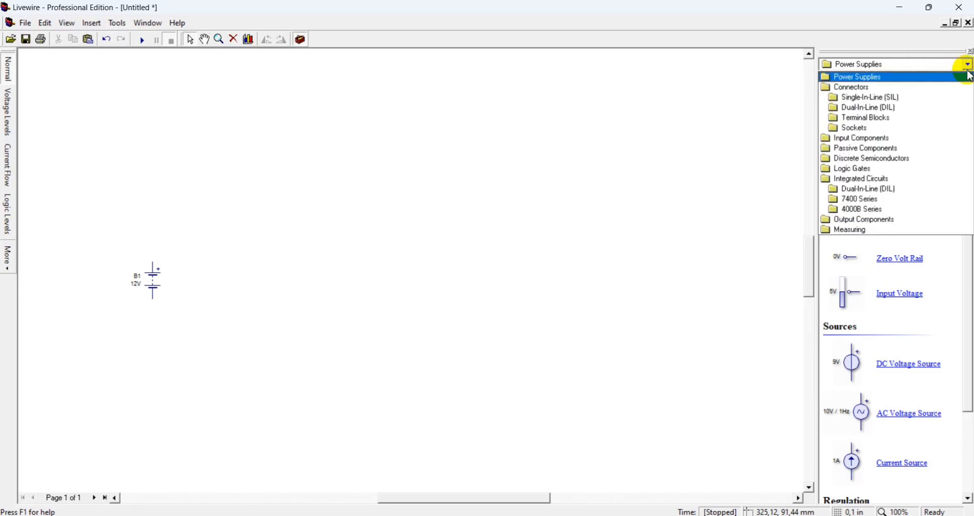
click(887, 149)
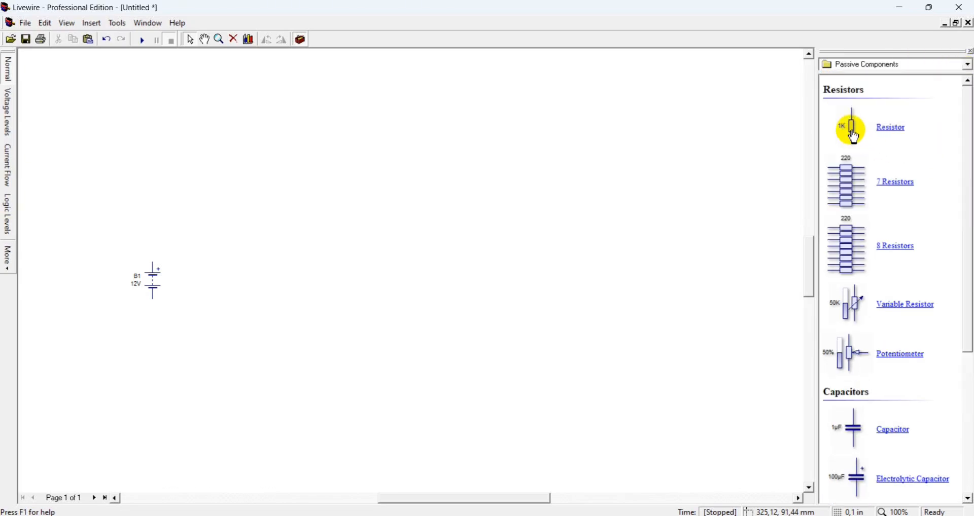
drag(854, 135, 231, 252)
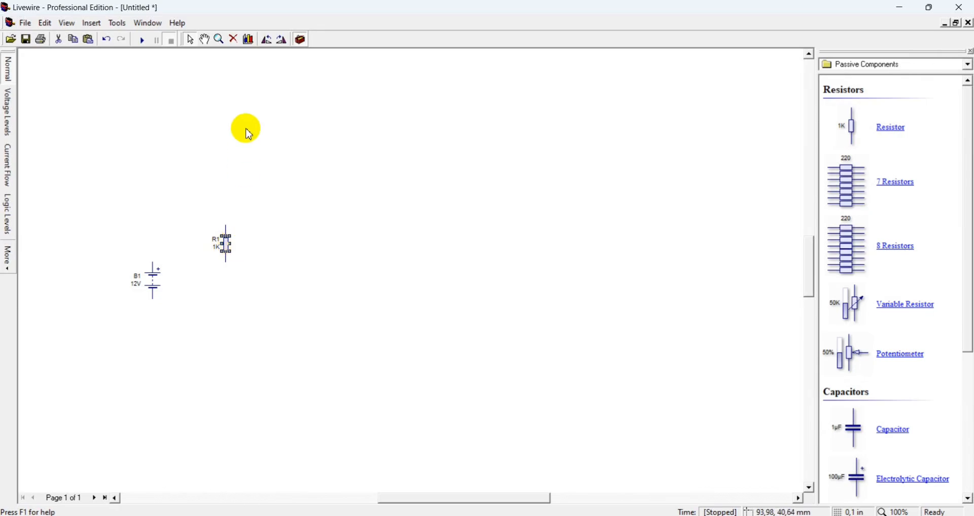
Rotate the resistor anti-clockwise so it lies horizontally
click(268, 40)
click(267, 39)
click(268, 39)
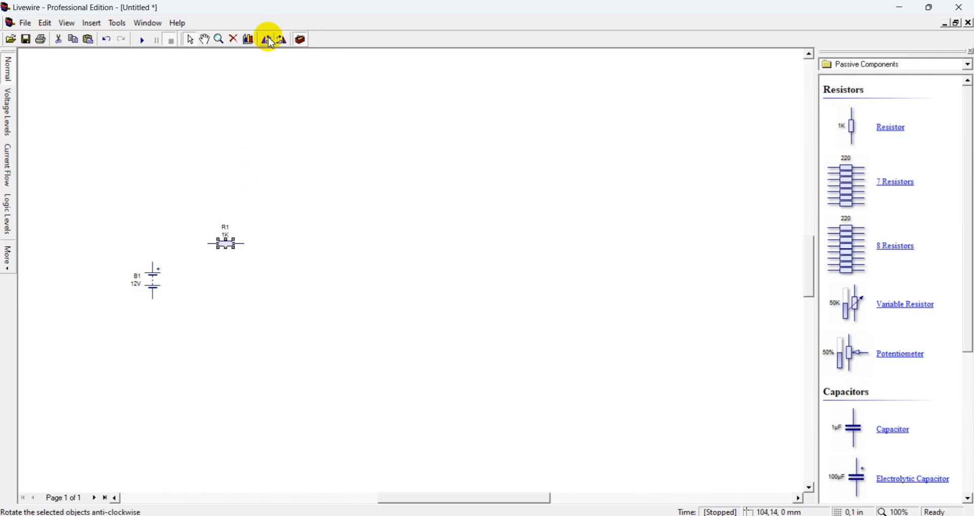
click(267, 39)
click(267, 40)
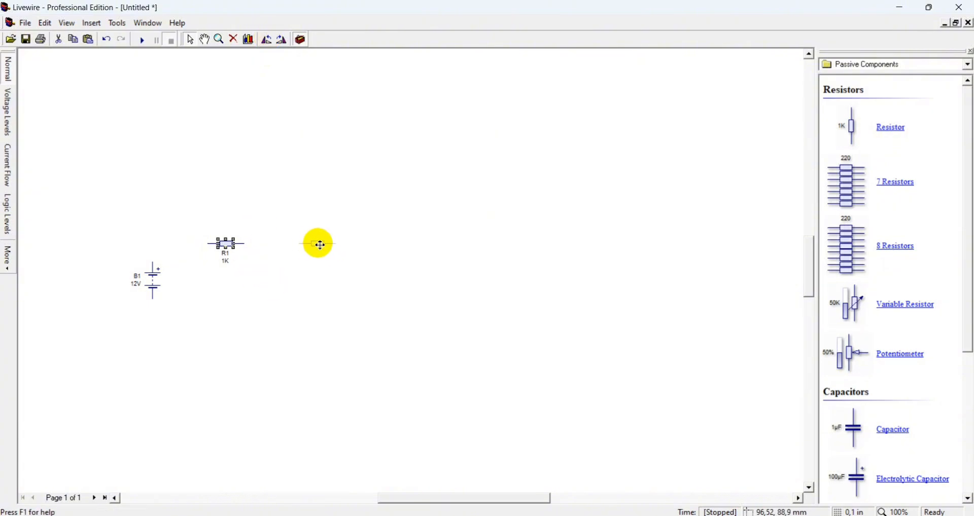
Add resistors R2 to R7: one in line, three stacked in a column, and two more in line to the right
click(323, 244)
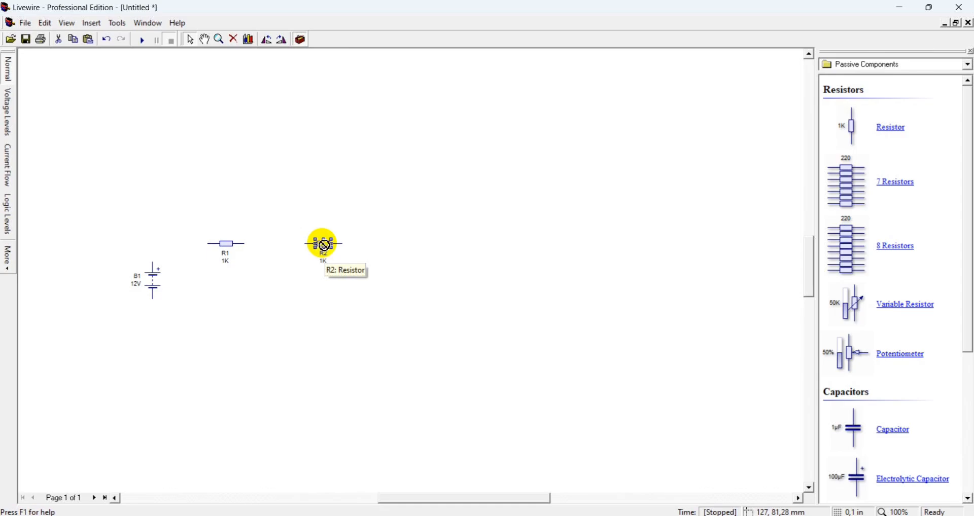
drag(324, 245, 412, 153)
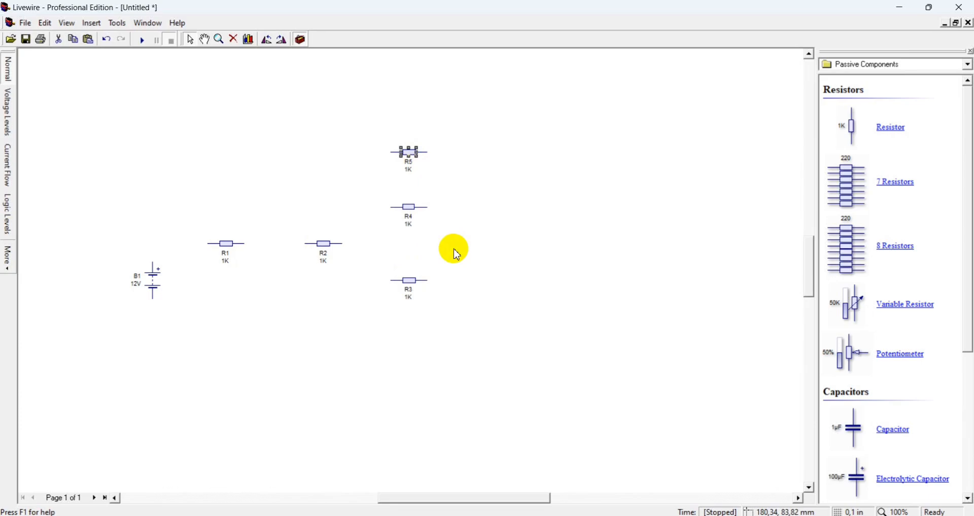
drag(456, 251, 581, 247)
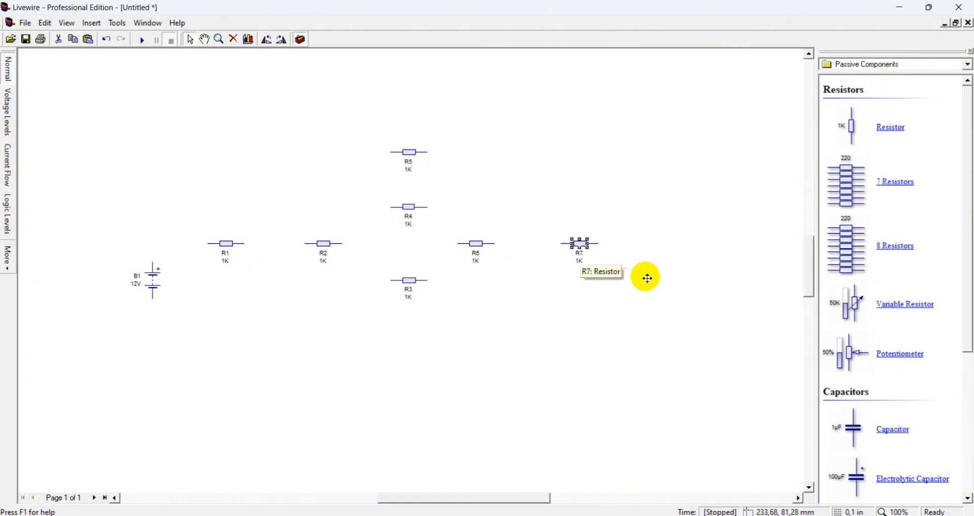
Place resistor R8 at the far right and rotate it to stand vertically
click(648, 337)
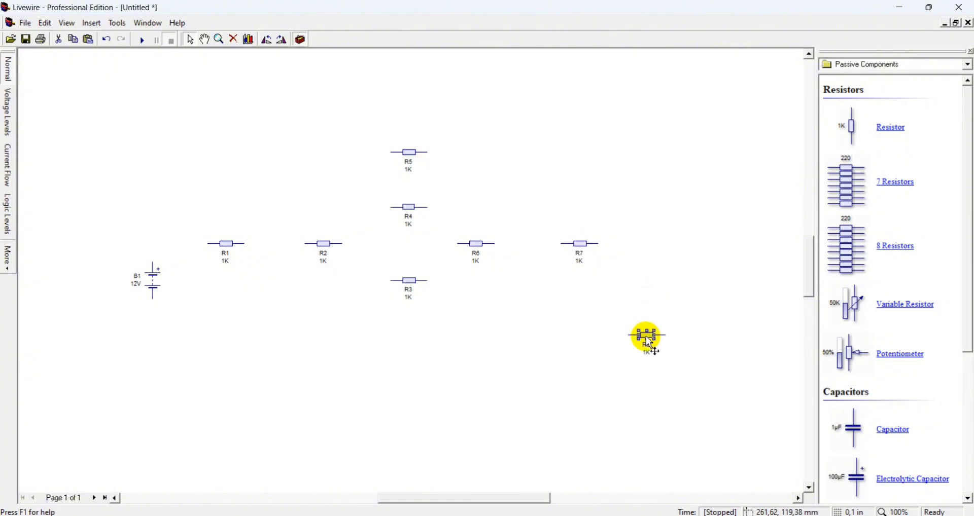
click(268, 46)
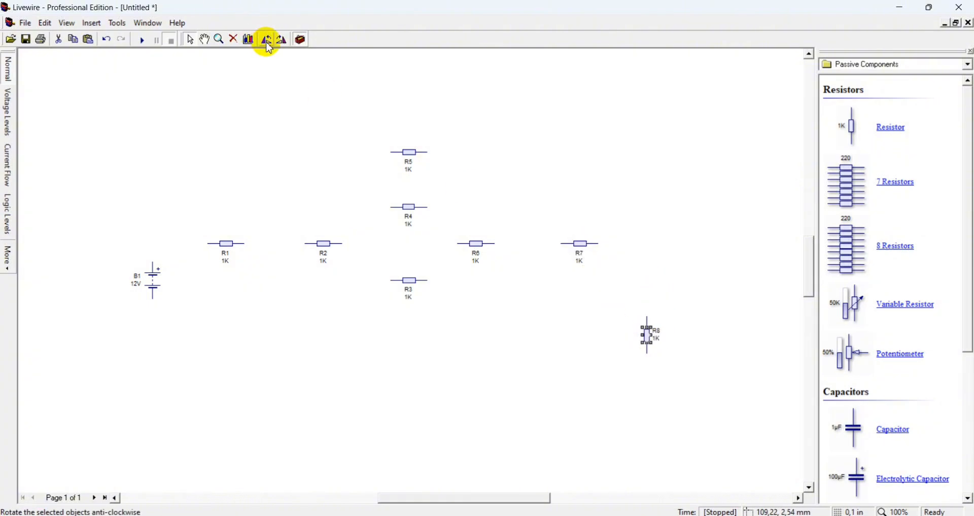
Spread the column of resistors by moving R3 lower and R5 higher
click(412, 282)
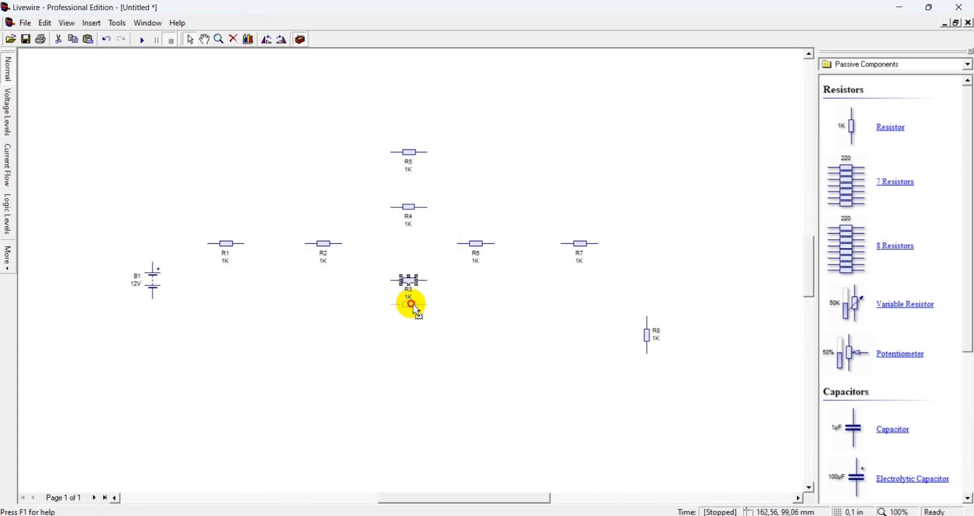
drag(413, 304, 412, 305)
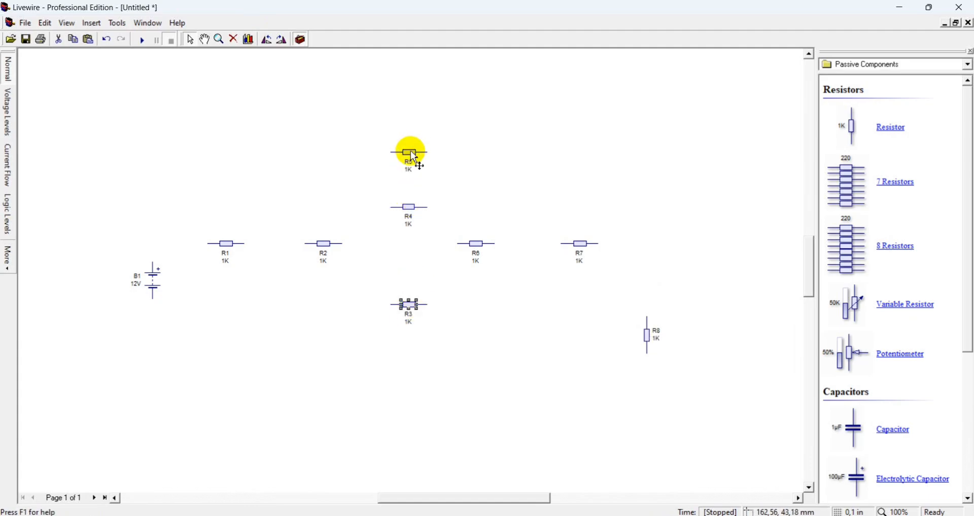
drag(415, 158, 414, 121)
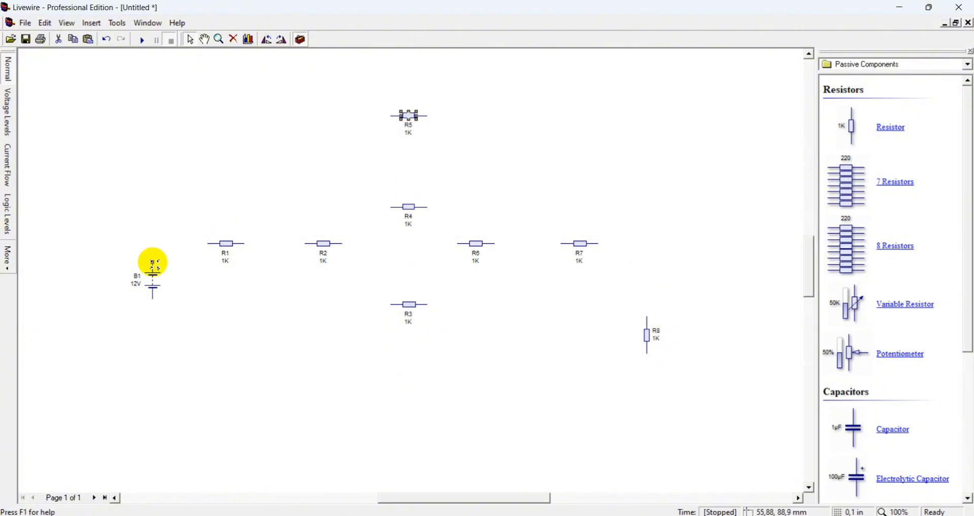
Wire the battery's positive terminal through R1 to R2
drag(153, 265, 153, 242)
click(153, 242)
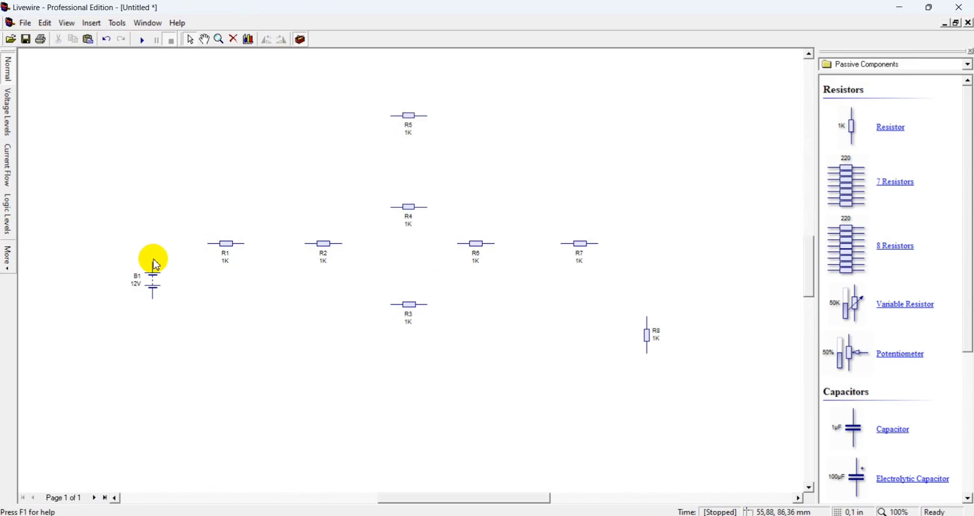
mouse_move(152, 264)
mouse_down()
mouse_move(154, 238)
mouse_move(306, 244)
mouse_up()
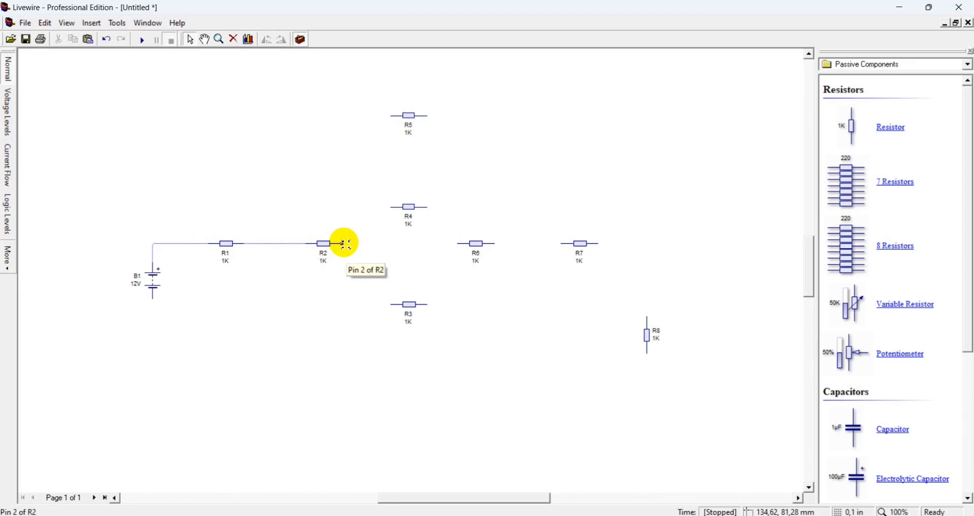
Wire R2's output to the left ends of R3, R4 and R5 in parallel
drag(346, 245, 392, 306)
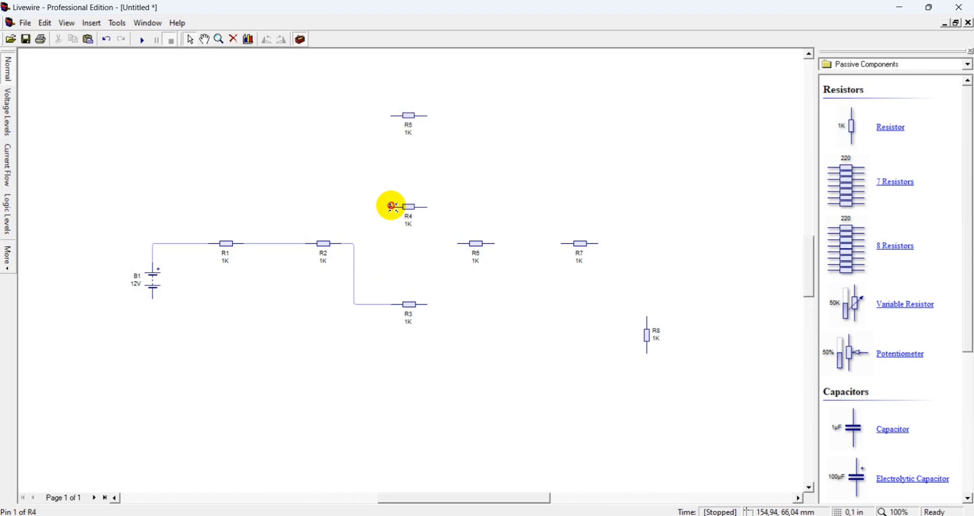
mouse_move(391, 207)
mouse_down()
mouse_move(348, 221)
mouse_move(355, 244)
mouse_up()
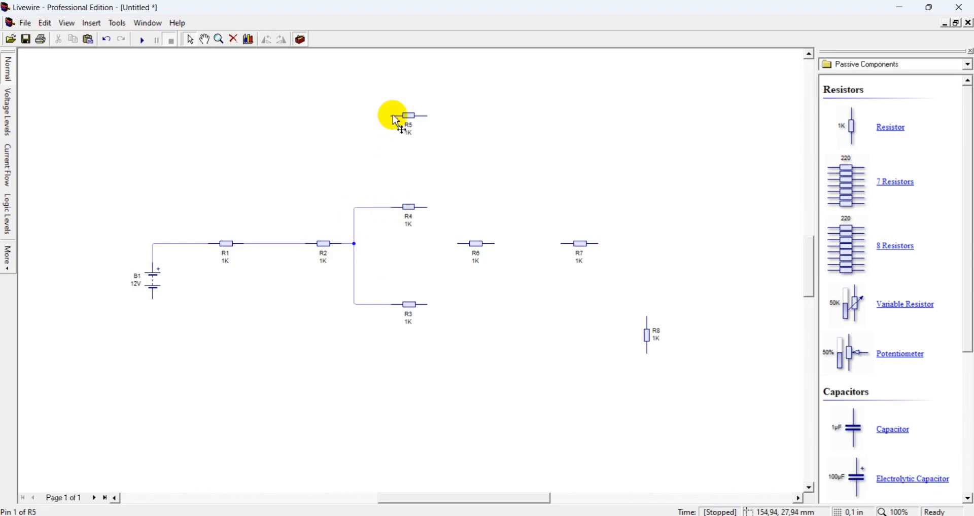
mouse_move(392, 116)
mouse_down()
mouse_move(351, 188)
mouse_move(354, 207)
mouse_up()
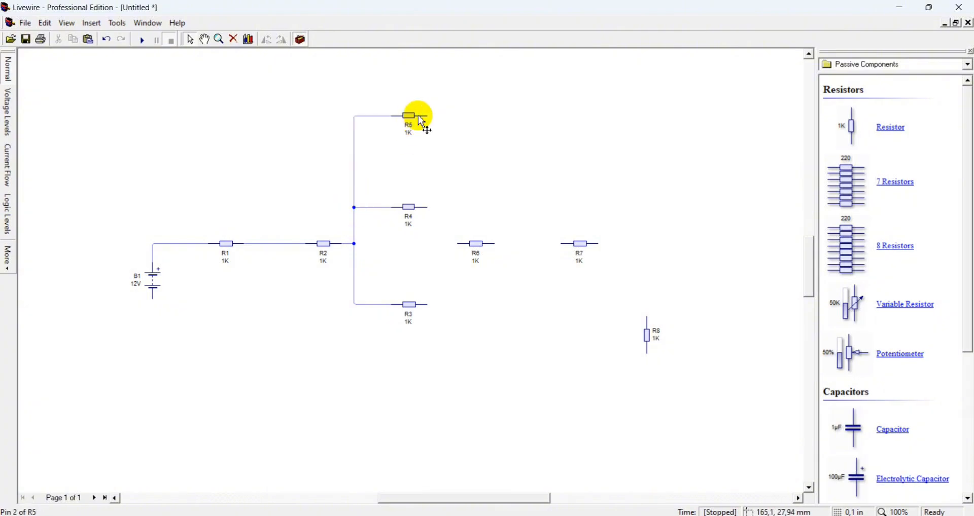
Connect the right ends of R5 and R4 to the input of R6
mouse_move(428, 116)
mouse_down()
mouse_move(446, 123)
mouse_move(456, 246)
mouse_up()
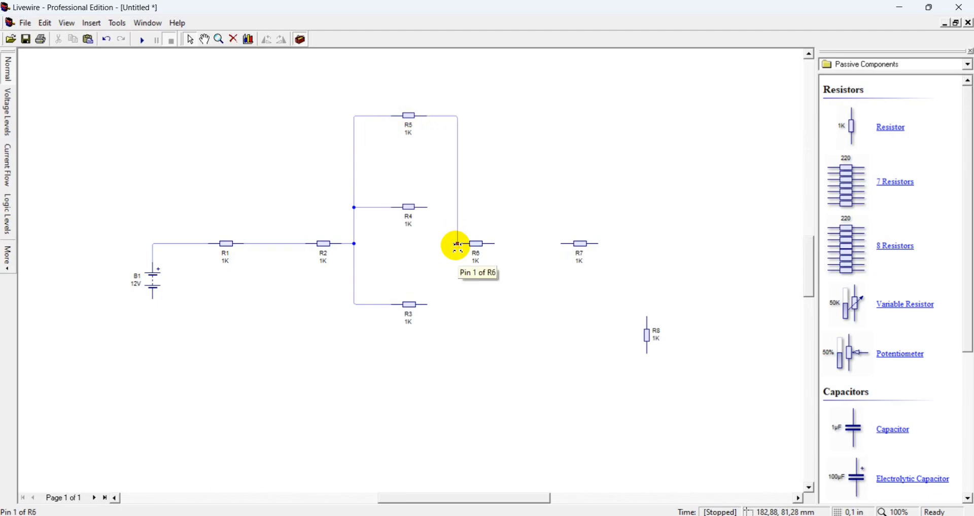
mouse_move(453, 245)
mouse_down()
mouse_move(441, 239)
mouse_move(439, 211)
mouse_move(448, 256)
mouse_move(465, 252)
mouse_move(460, 245)
mouse_up()
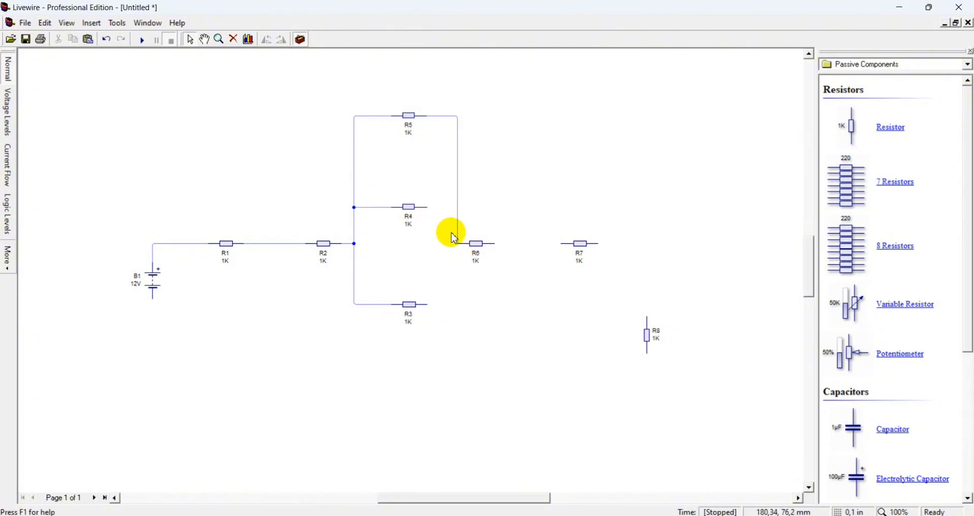
drag(428, 208, 457, 246)
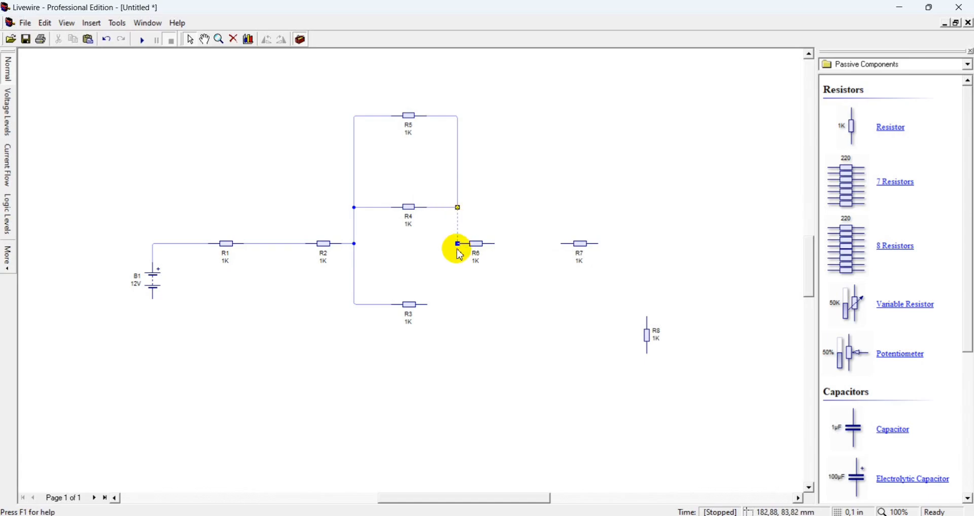
Complete the loop by wiring R3, R7 to R8, and R8's bottom back to the battery's negative terminal
drag(461, 303, 648, 321)
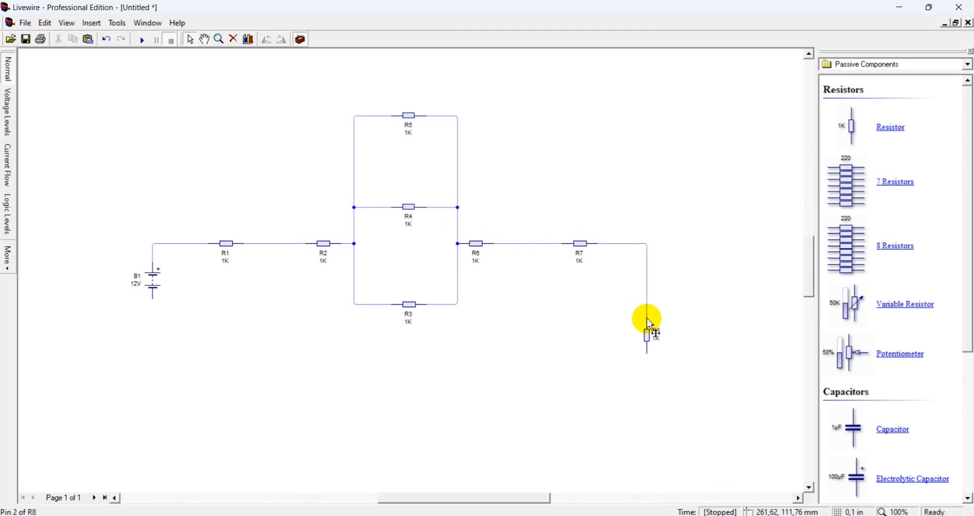
drag(647, 353, 154, 298)
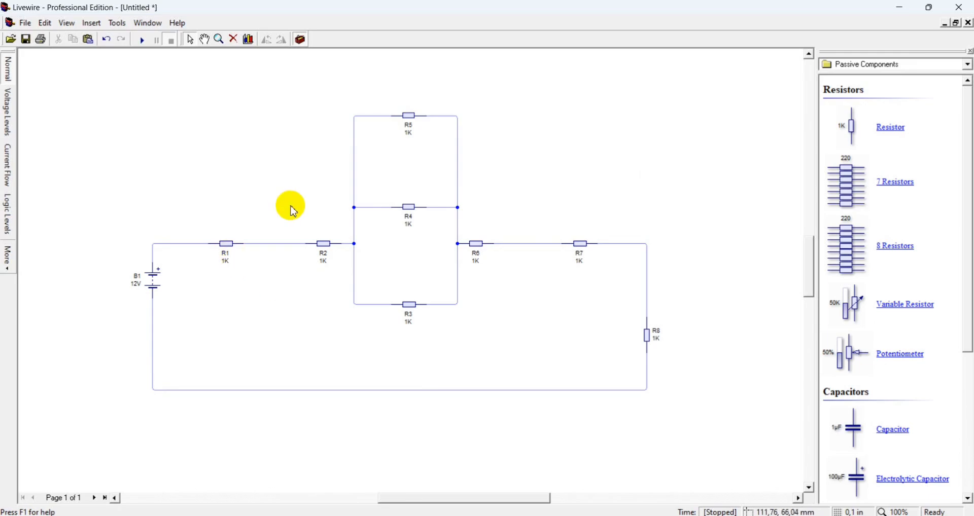
Switch the library to Measuring and insert an ammeter into the wire between R1 and R2
click(969, 65)
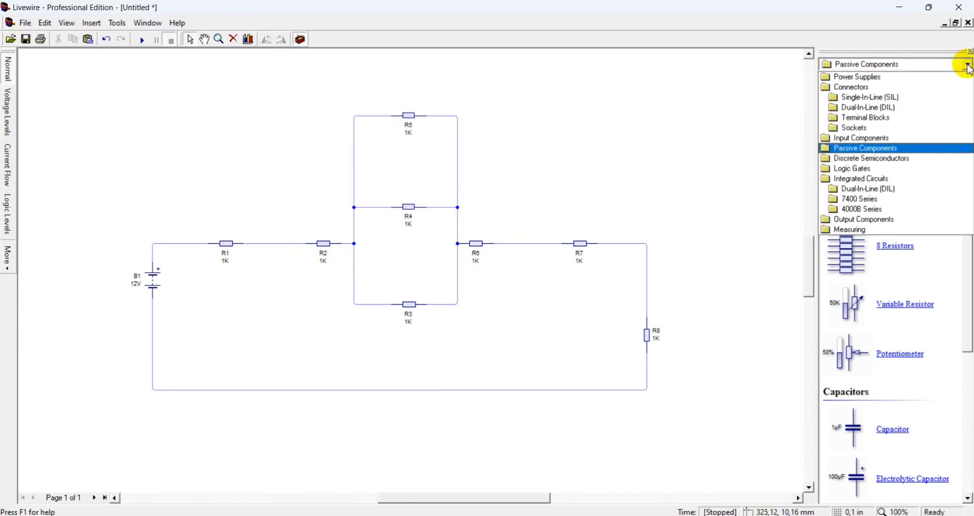
click(858, 226)
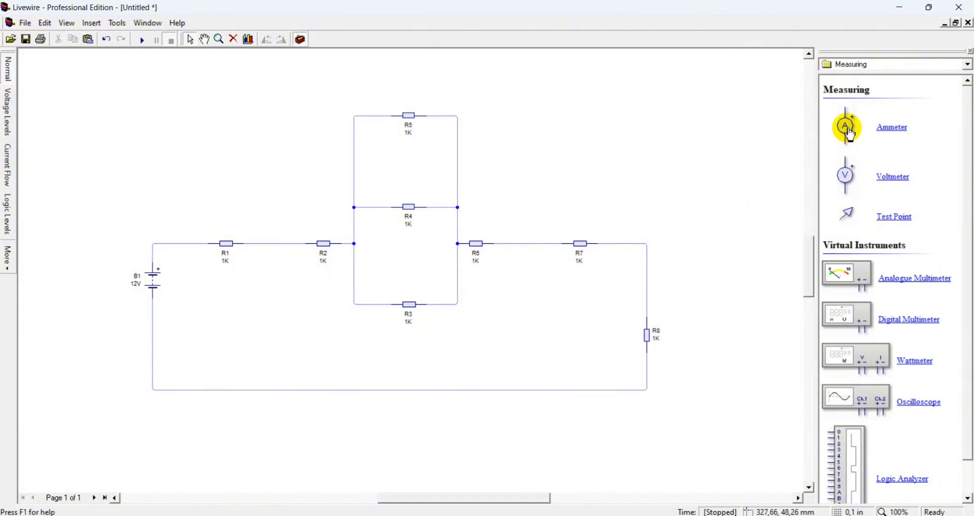
drag(847, 135, 270, 242)
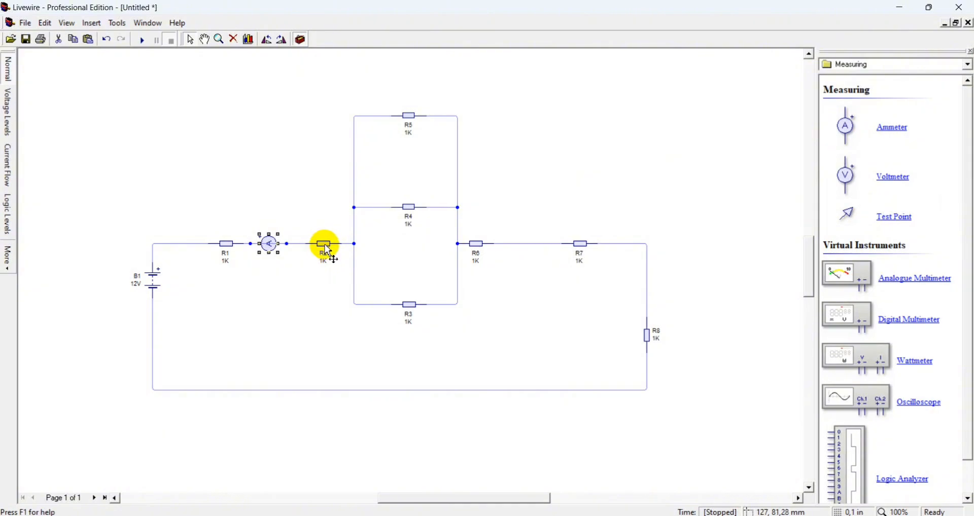
Shift R2 slightly left and insert a second ammeter between R2 and the parallel junction
drag(324, 245, 311, 244)
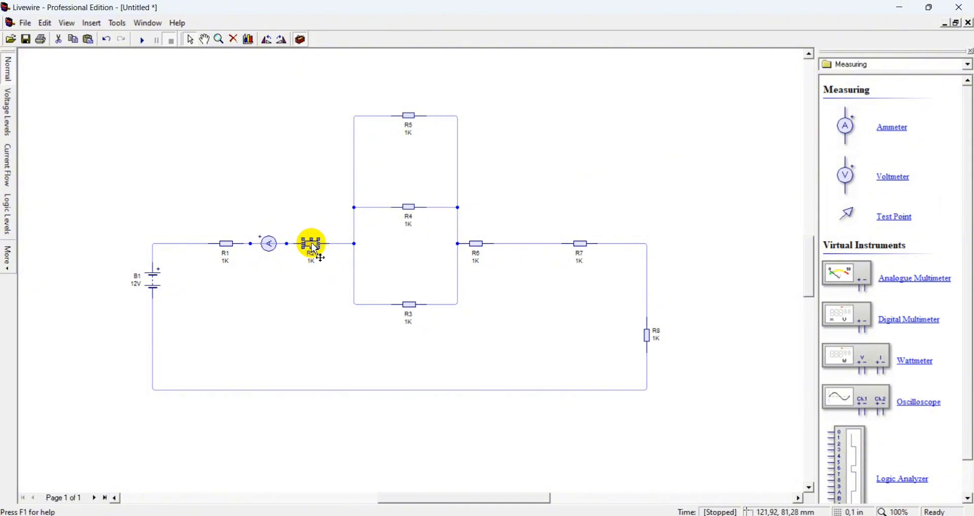
drag(852, 142, 343, 249)
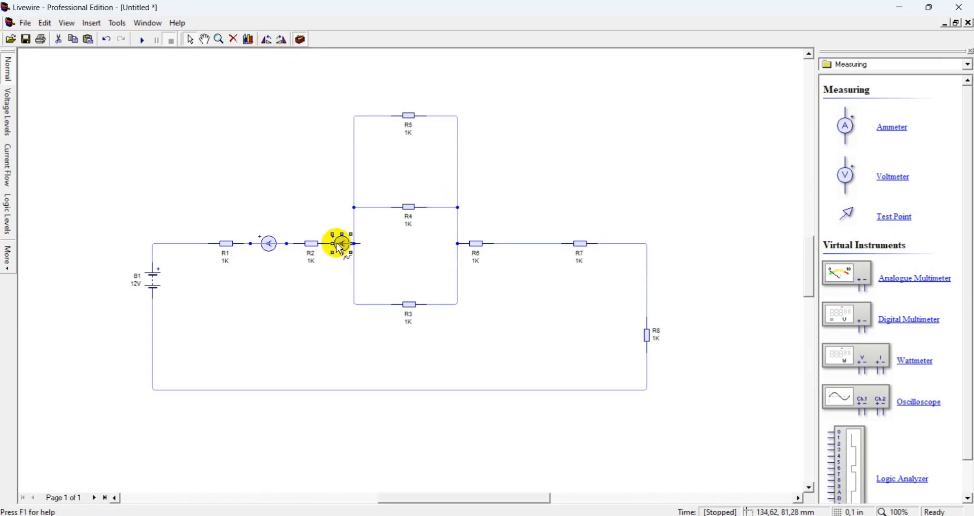
Move R1 and the first ammeter further left along the top wire
drag(230, 248, 193, 249)
drag(270, 249, 239, 244)
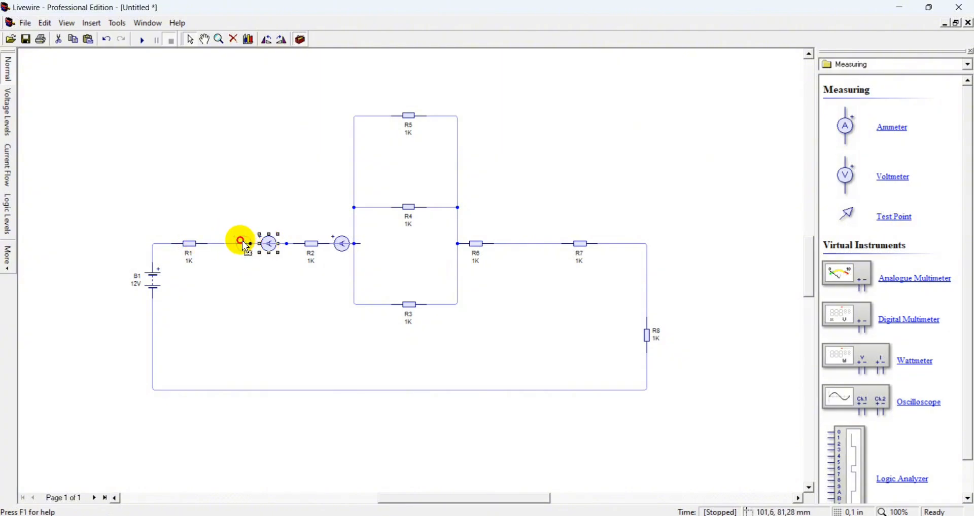
Shift R2 and the second ammeter left, then undo both moves
click(315, 248)
mouse_move(315, 248)
mouse_down()
mouse_move(296, 249)
mouse_move(331, 245)
mouse_up()
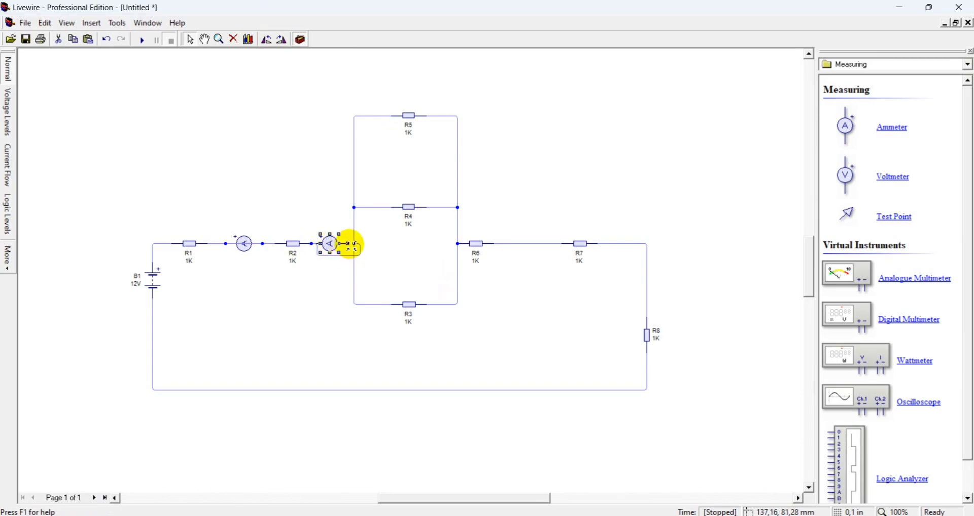
key(ctrl+z)
key(ctrl+z)
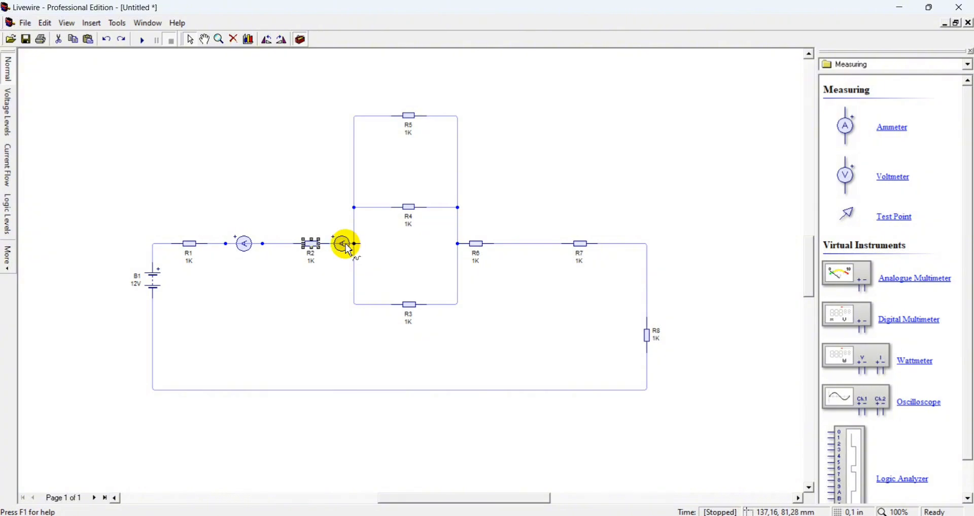
Remove the second ammeter and shift R2 left along the top wire
click(346, 245)
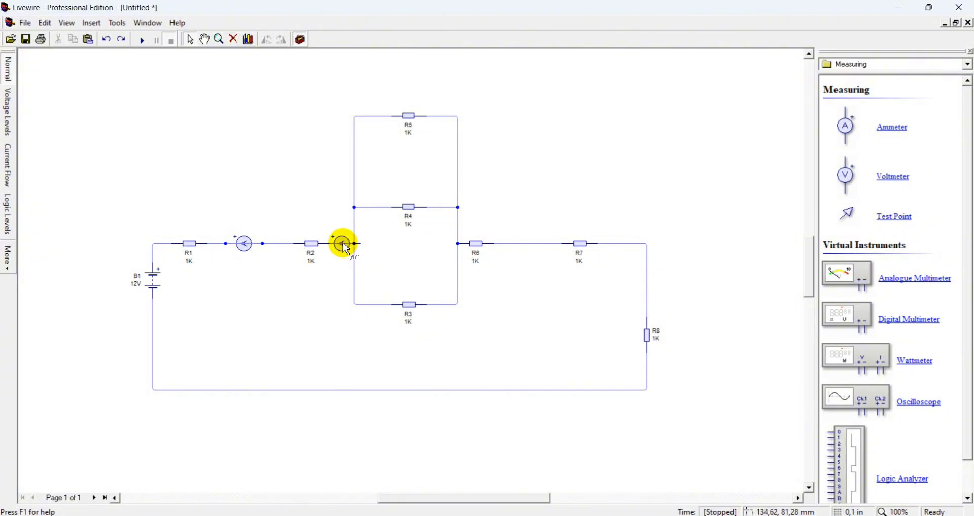
click(344, 248)
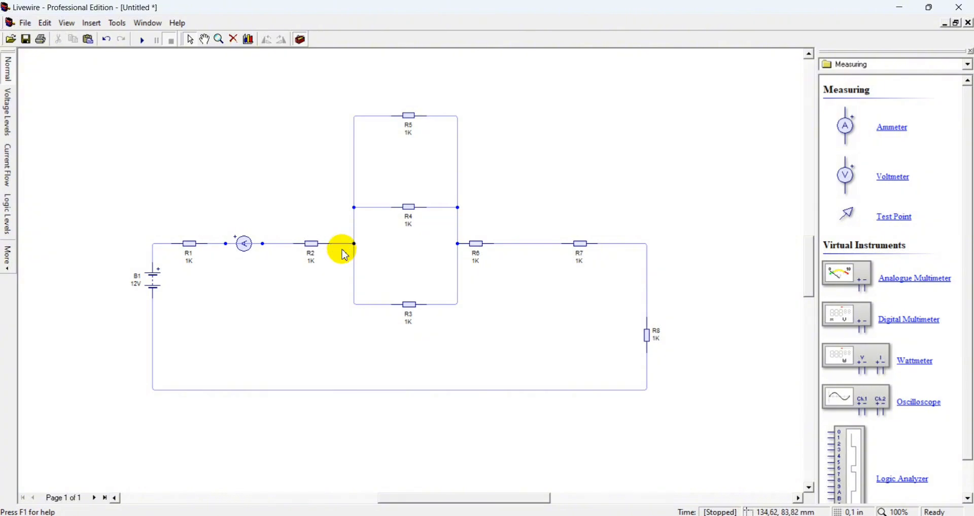
drag(345, 252, 295, 248)
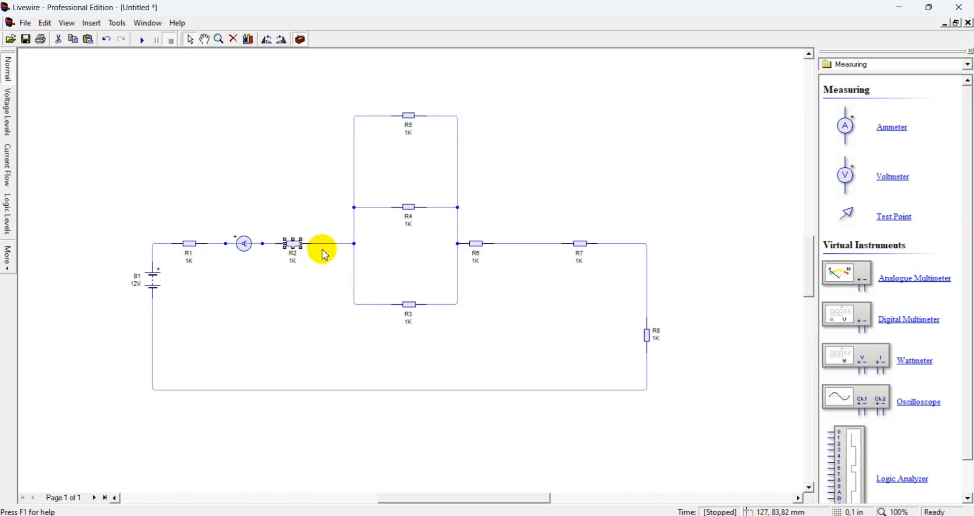
Copy the ammeter into the wire before the parallel junction and into the start of the R5, R4 and R3 branches
click(242, 249)
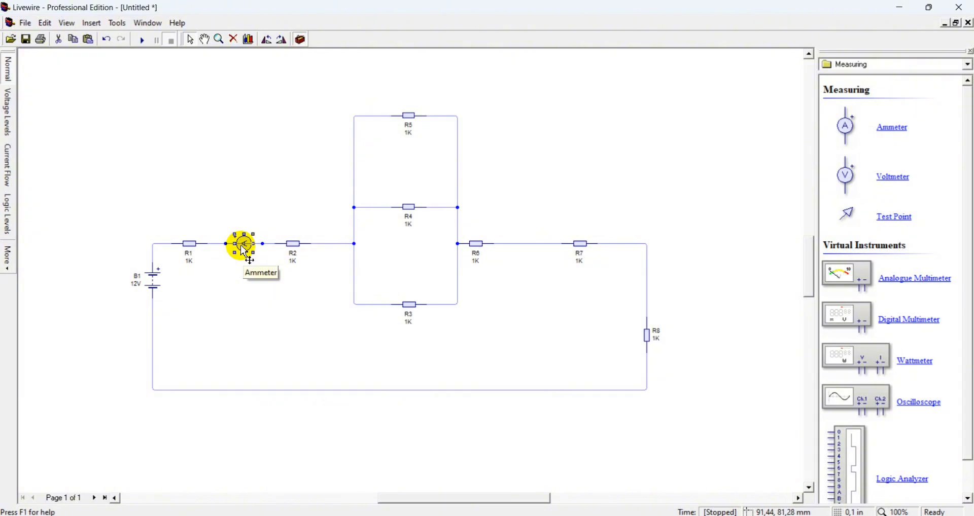
drag(244, 248, 338, 249)
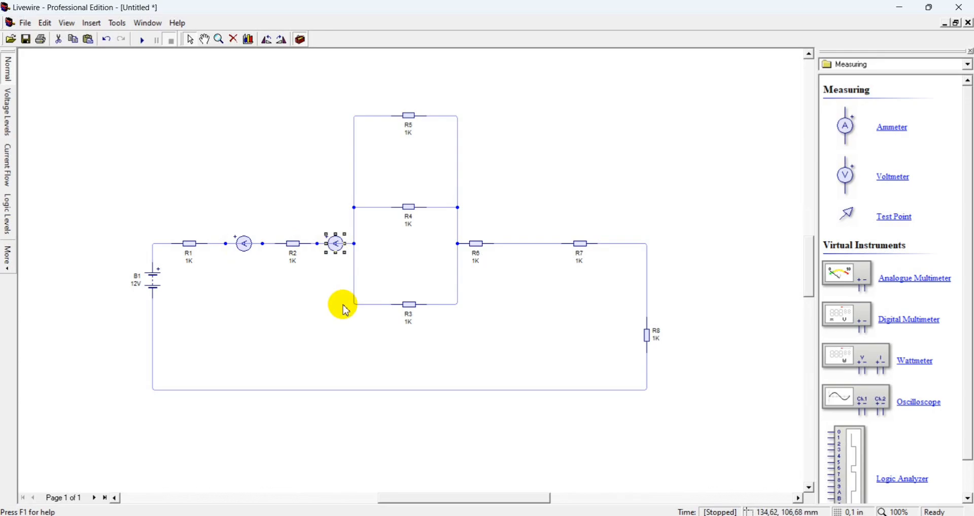
drag(344, 307, 379, 117)
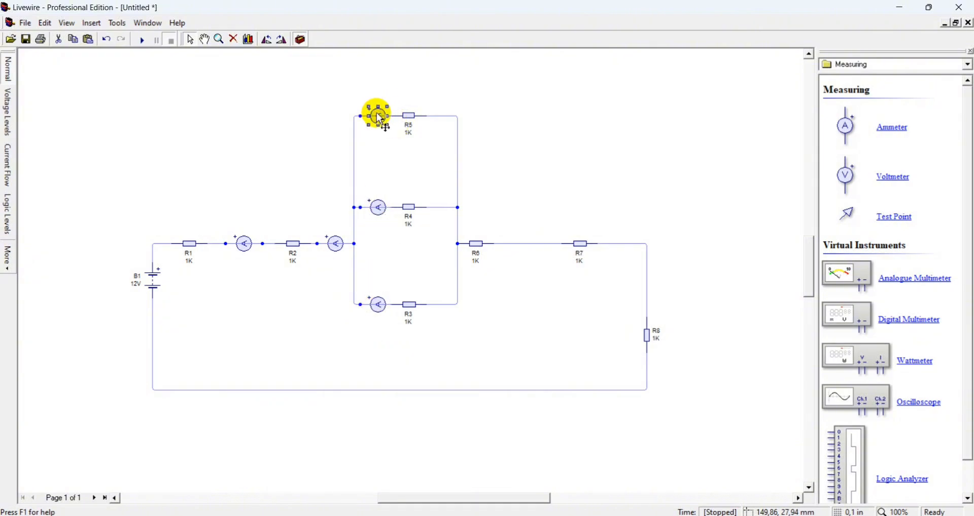
Place ammeters after R6, after R7 and below R8, rotating the one below R8 anticlockwise to fit the vertical wire
click(531, 244)
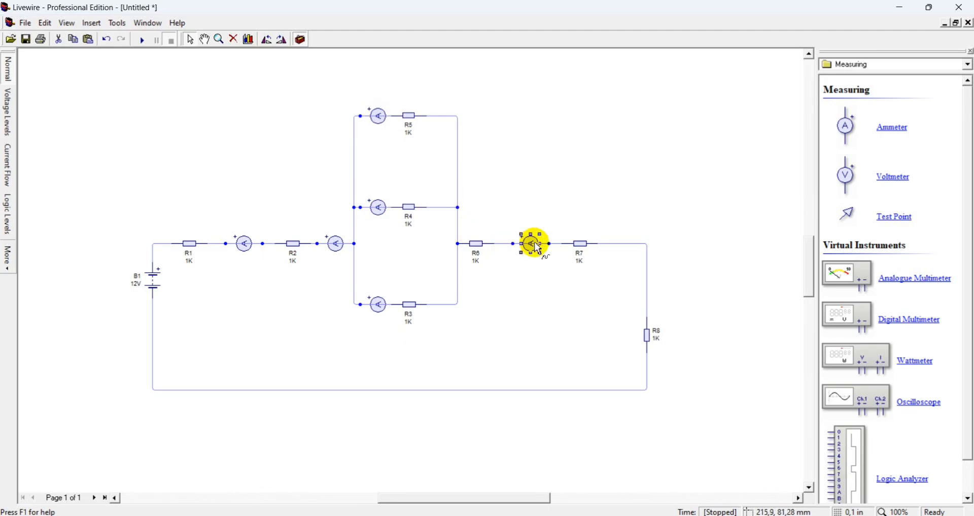
click(621, 244)
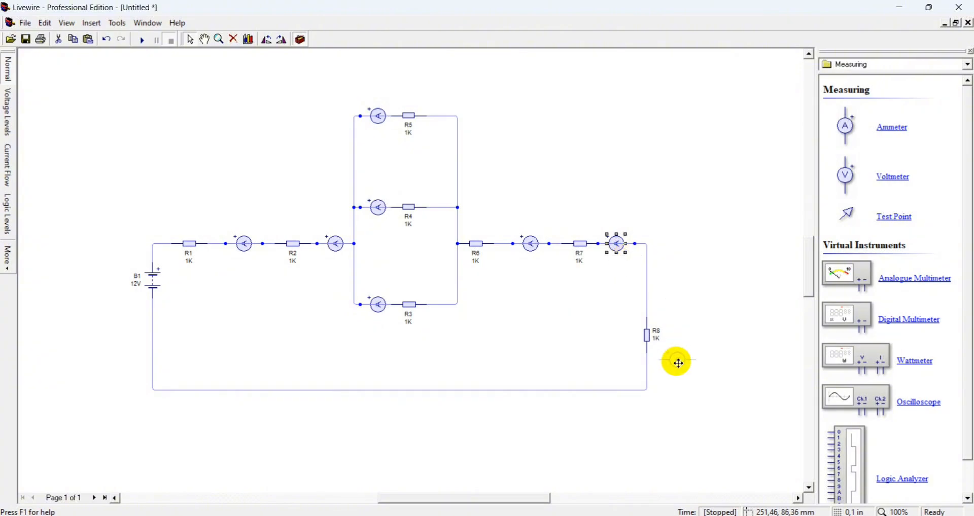
click(651, 373)
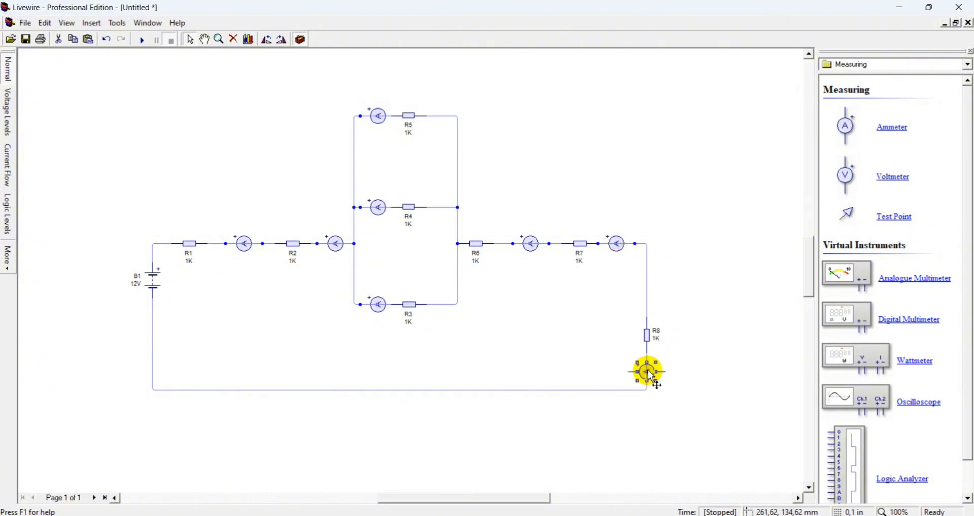
click(270, 43)
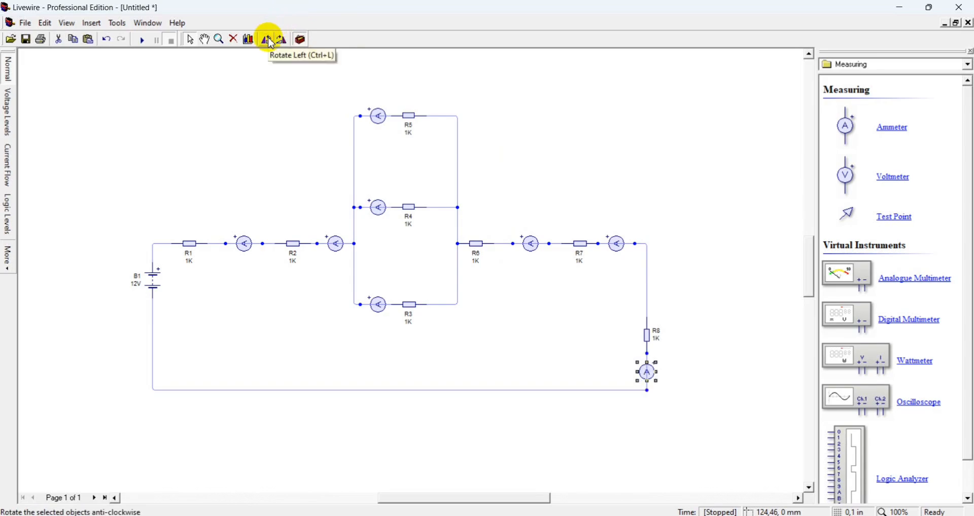
click(662, 167)
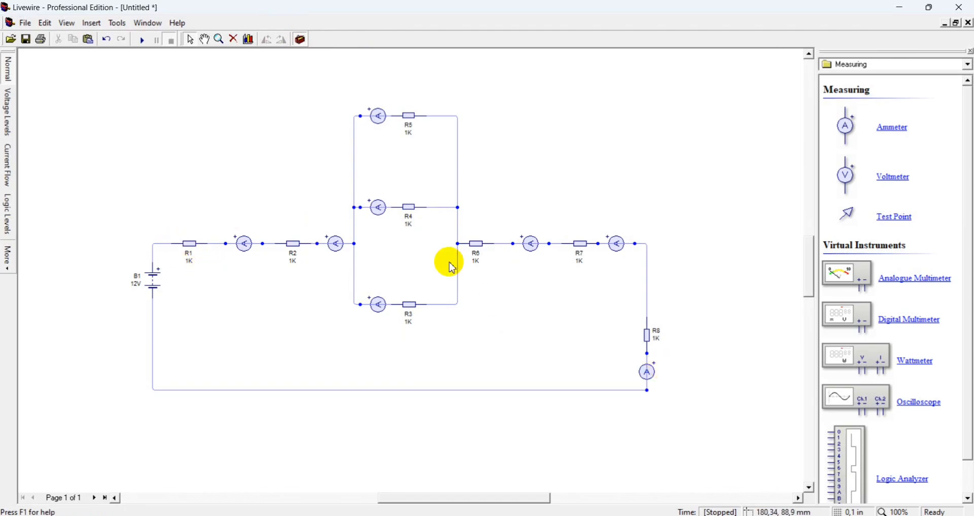
Run the simulation to read the ammeter currents, then pause and stop it
click(141, 40)
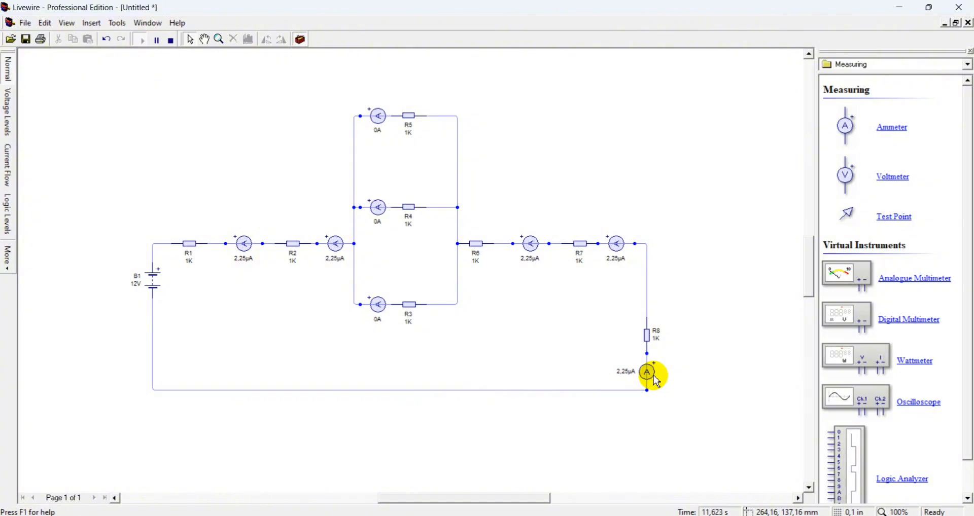
click(154, 46)
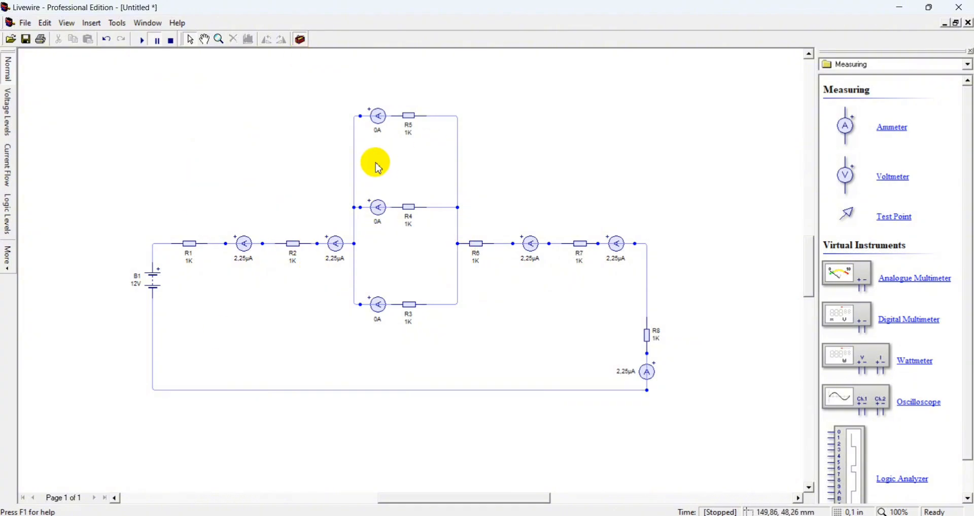
click(173, 42)
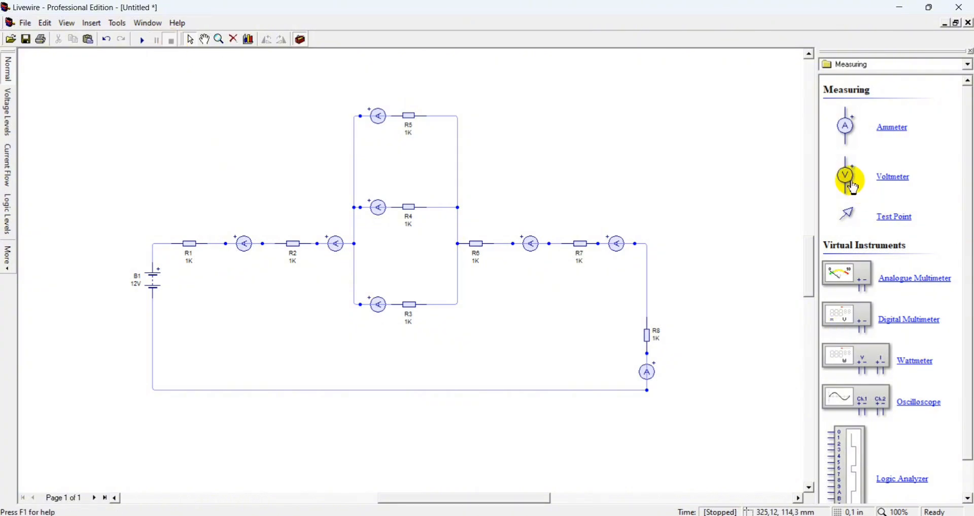
Insert a voltmeter above R1, rotate it horizontal, and wire its terminals across both ends of R1
drag(852, 186, 194, 202)
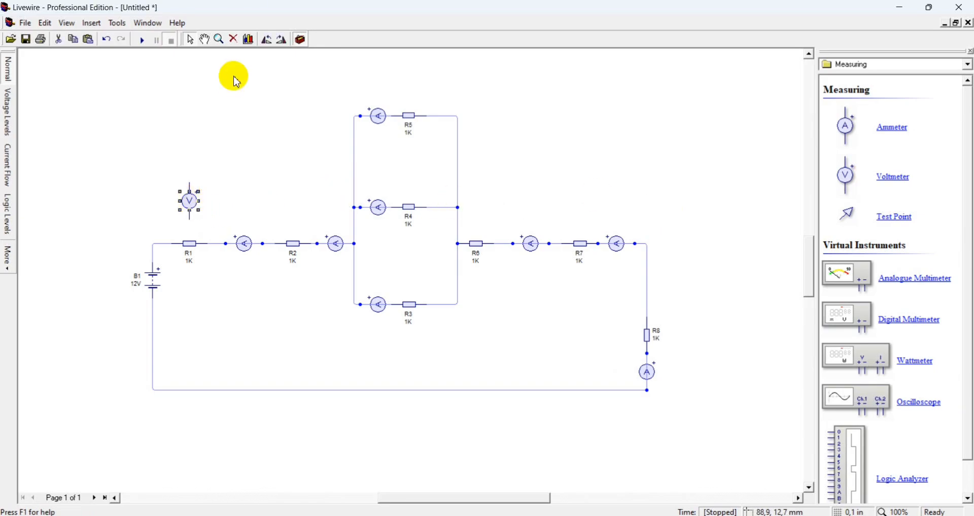
click(265, 43)
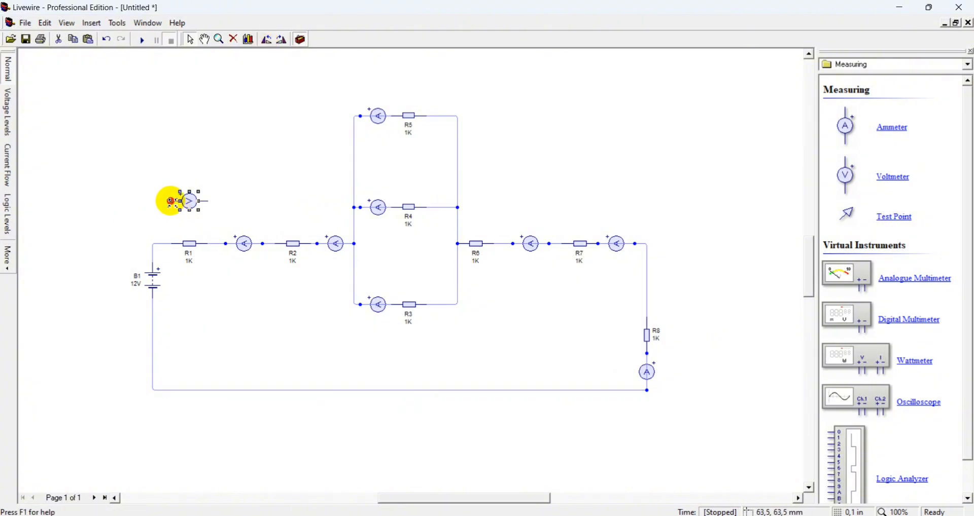
drag(170, 201, 174, 244)
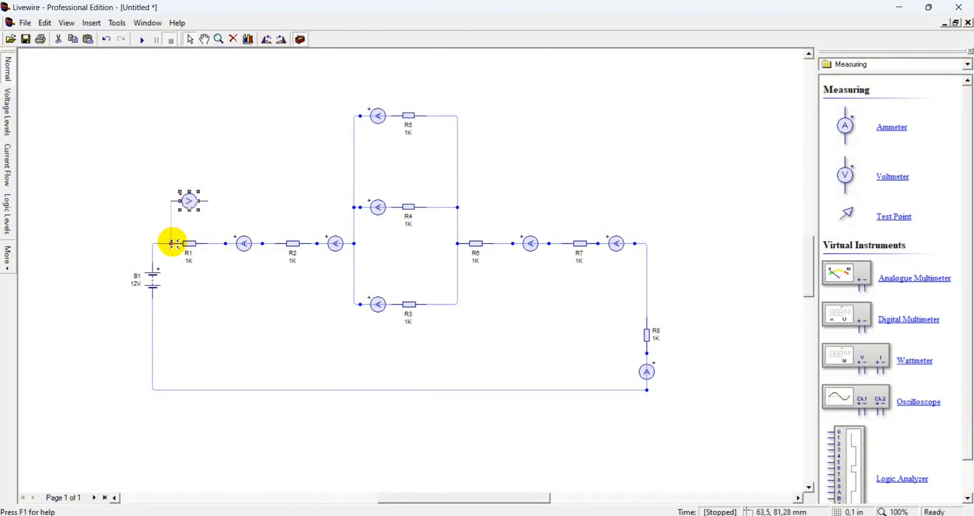
drag(208, 202, 209, 246)
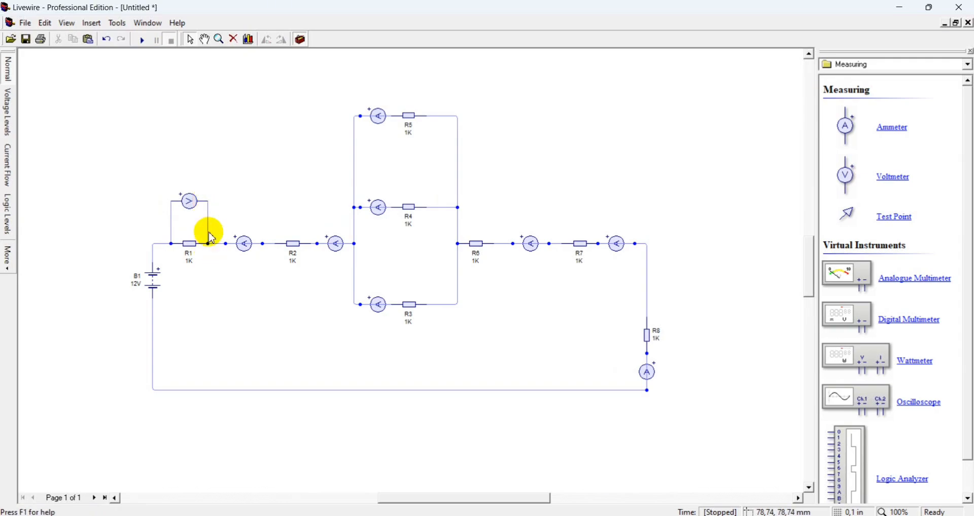
Copy the voltmeter above R2 and wire it across both ends of R2
click(197, 203)
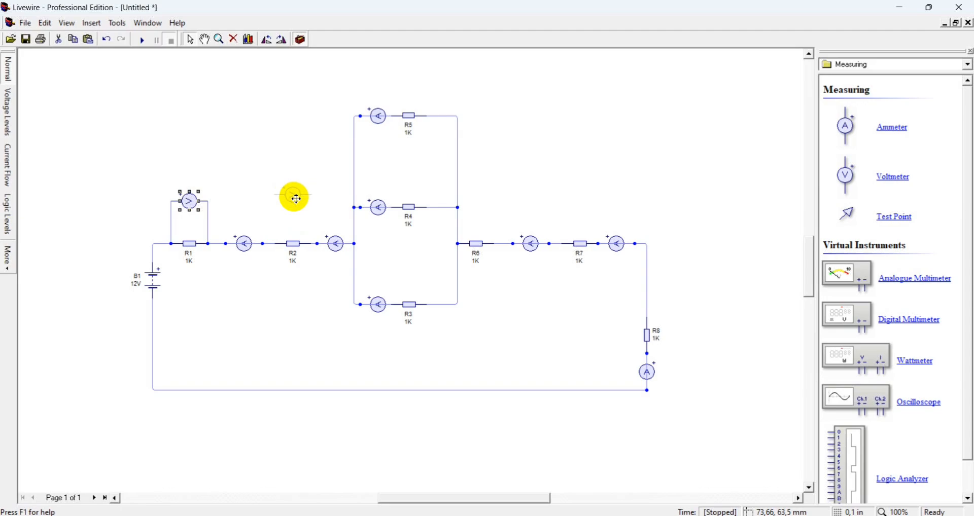
click(297, 203)
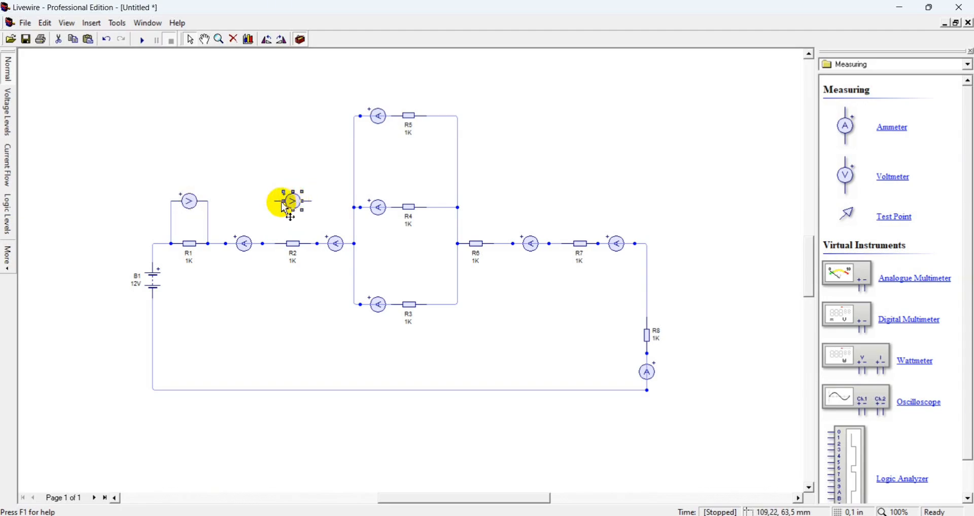
drag(273, 201, 274, 244)
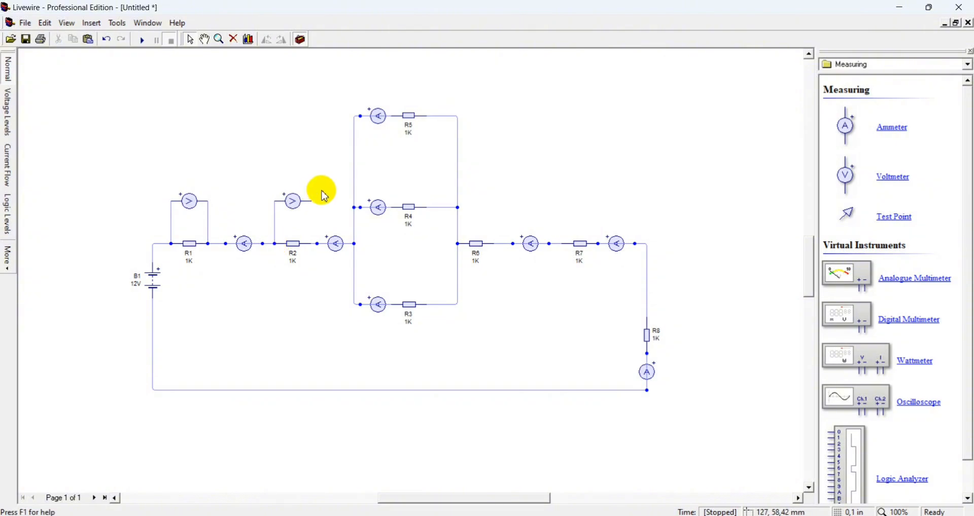
drag(313, 203, 313, 244)
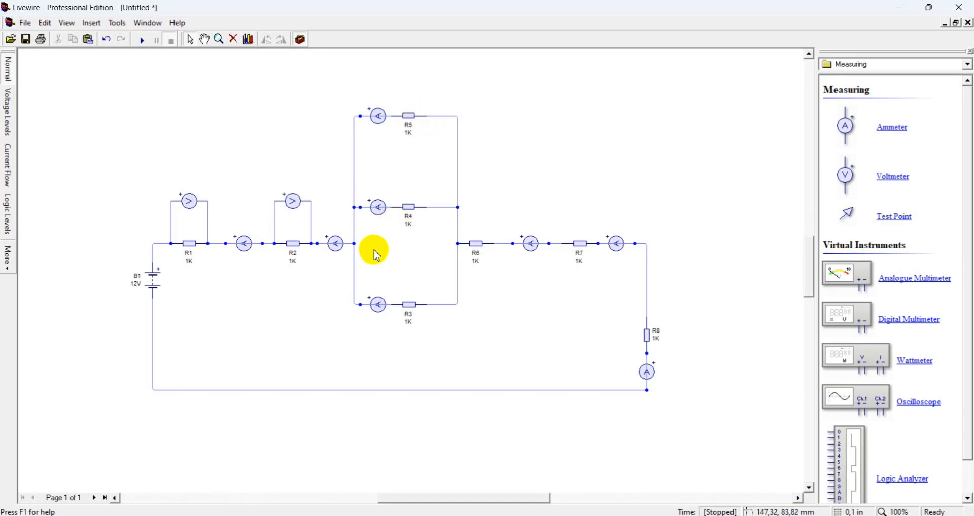
Copy another voltmeter and place it above R5
click(296, 204)
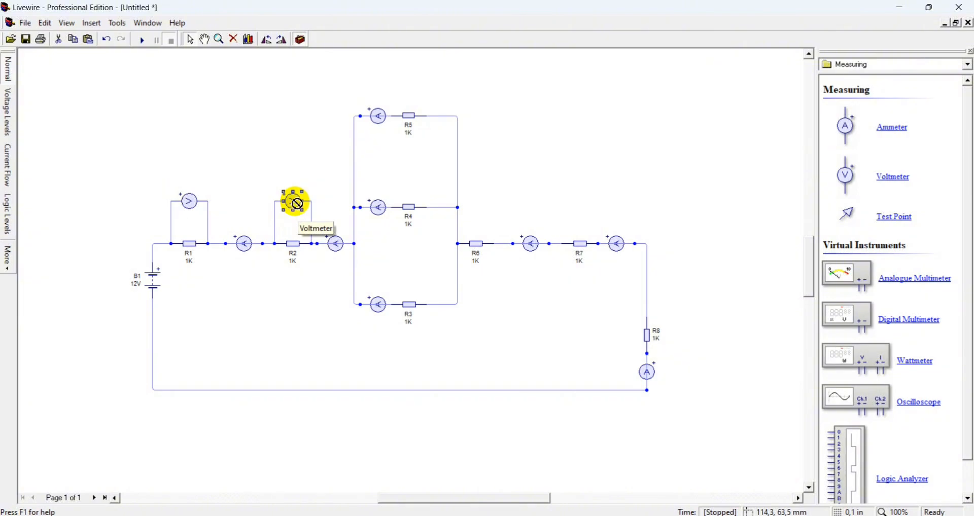
drag(296, 204, 393, 113)
click(420, 99)
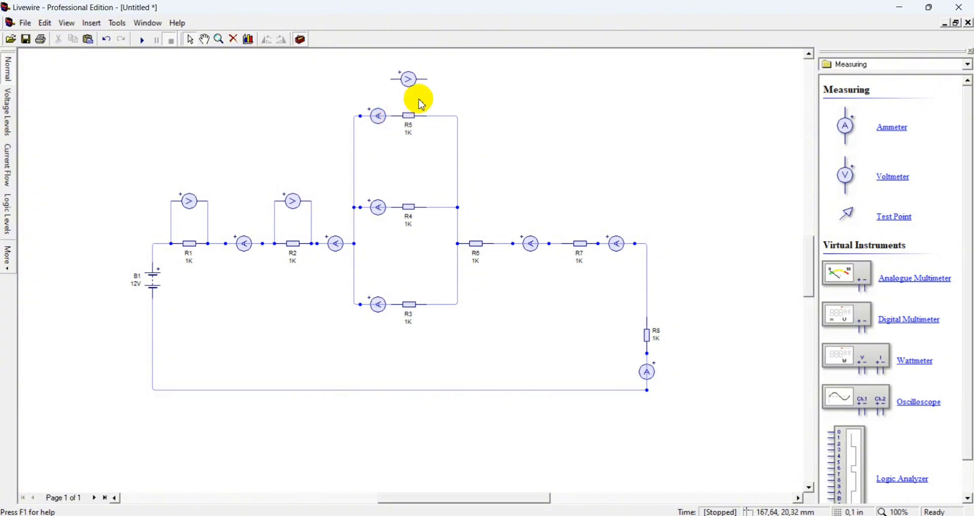
Remove the ammeter from the R5 branch and shift R5 right along its wire
drag(411, 120, 428, 117)
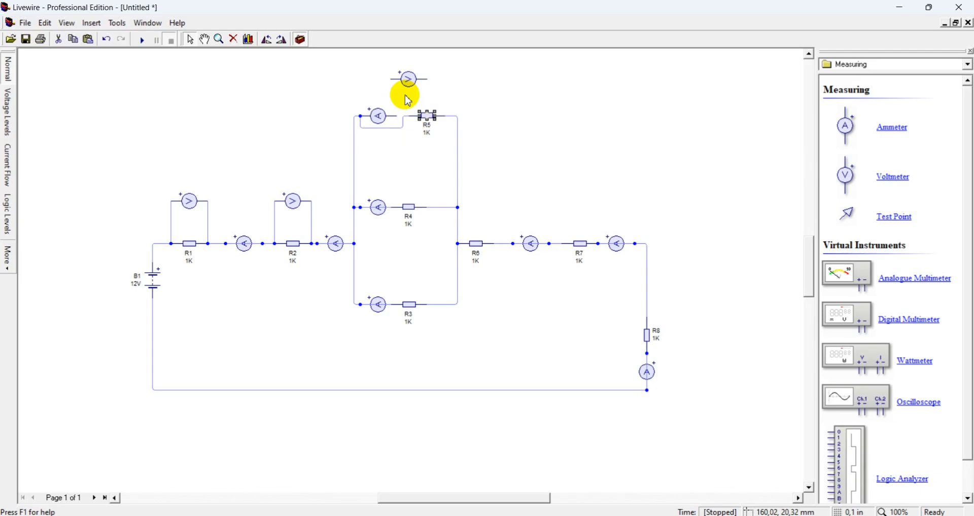
key(ctrl+z)
click(379, 115)
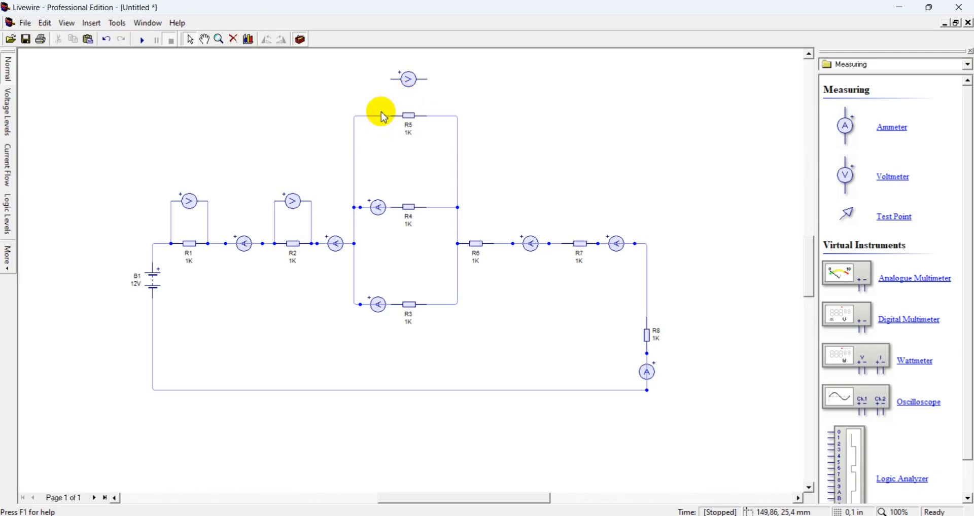
drag(381, 112, 426, 116)
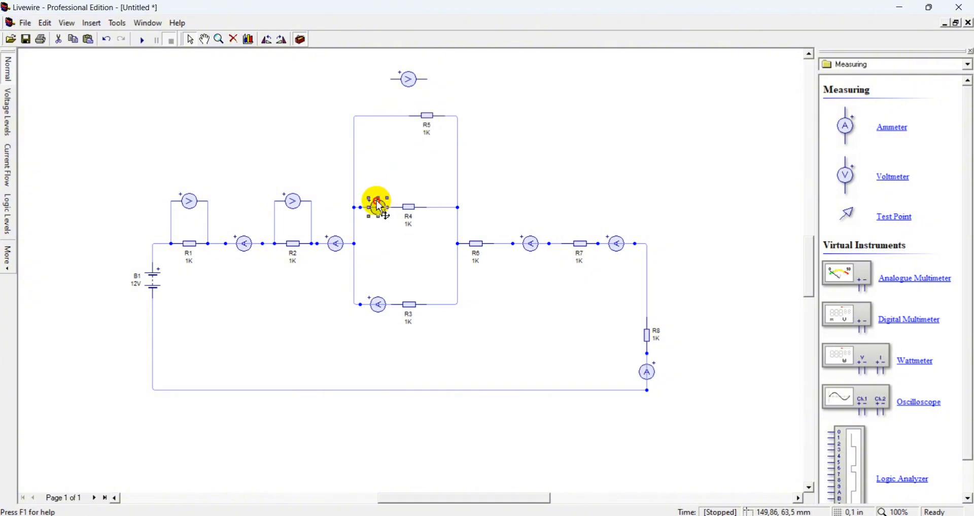
Delete the ammeters in the R4 and R3 branches
key(Delete)
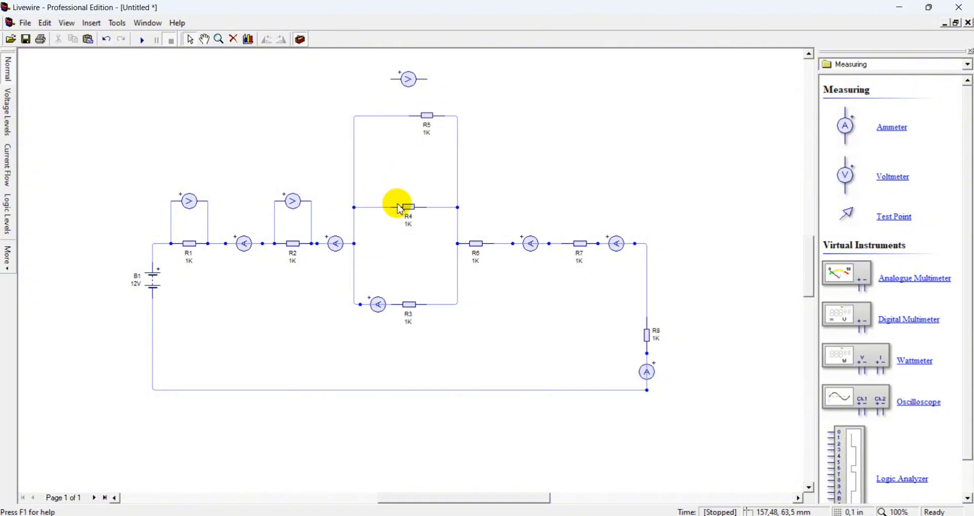
click(374, 306)
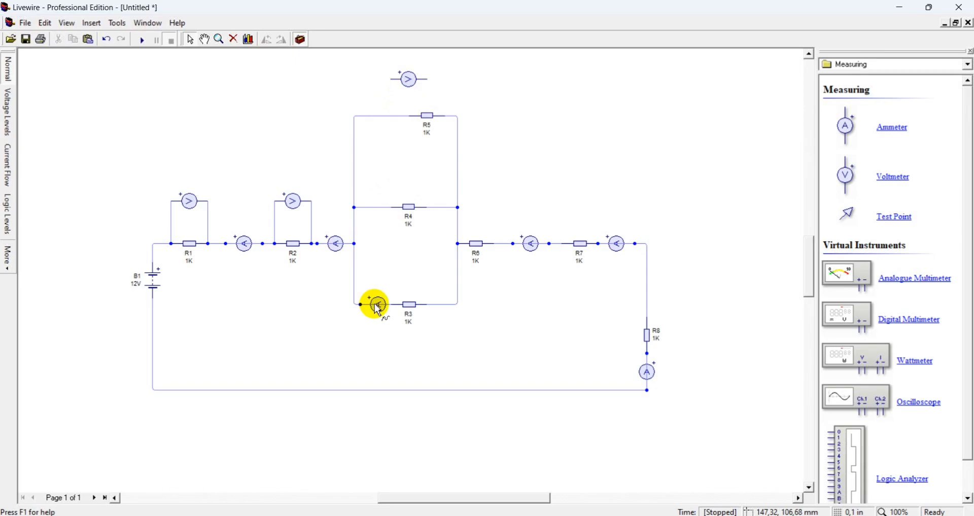
key(Delete)
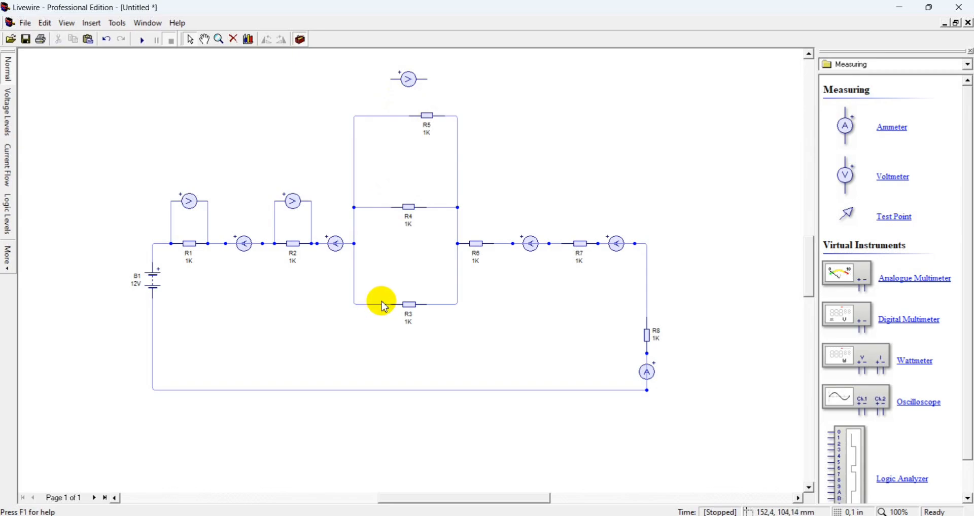
Shift R3 and R4 right within their branches and reroute R3's left wire straight down from the left junction
drag(400, 307, 434, 309)
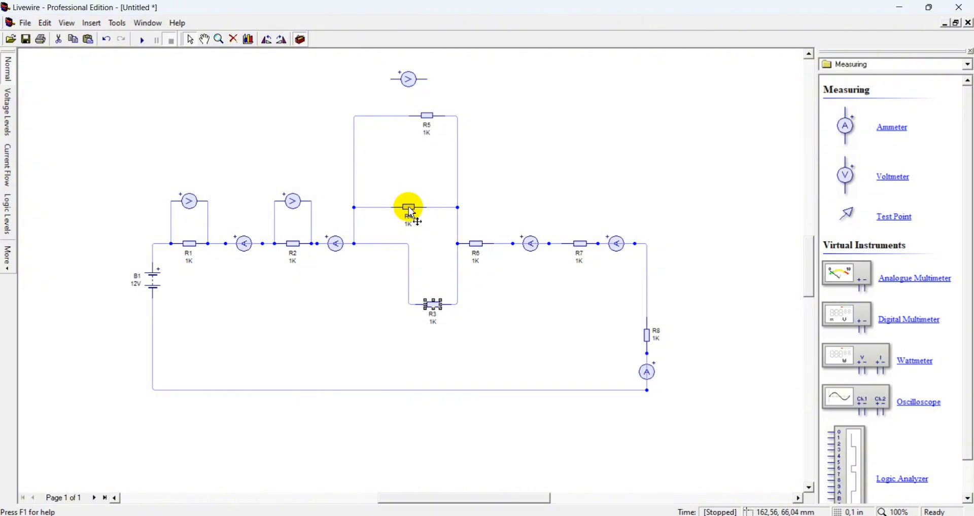
click(410, 208)
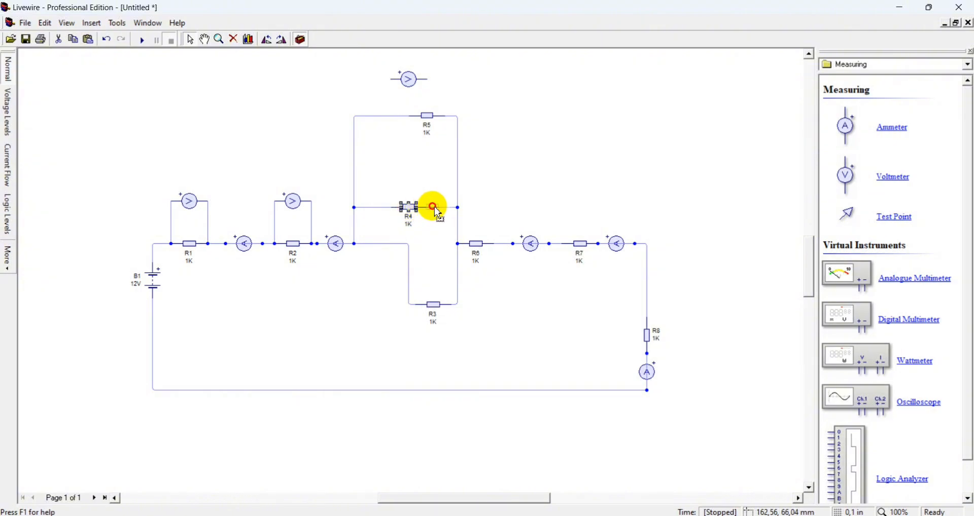
drag(432, 209, 426, 208)
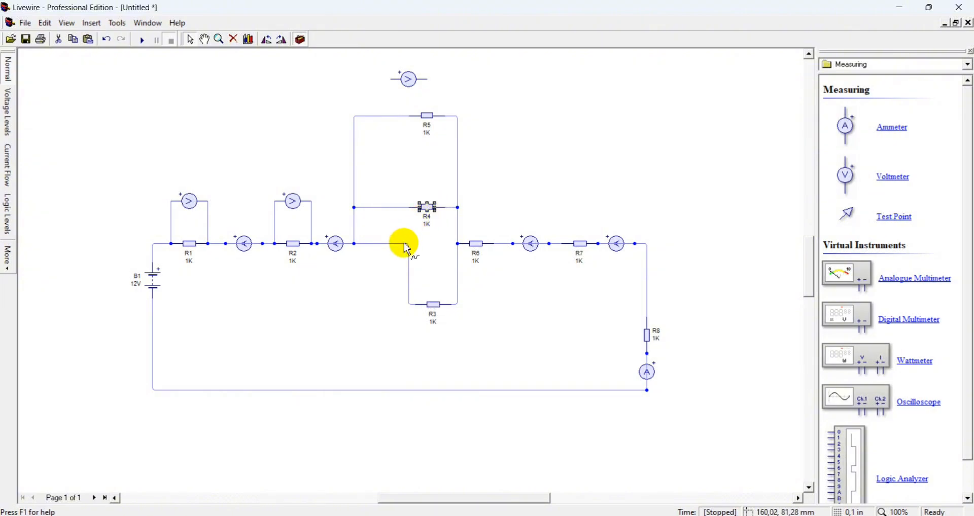
click(404, 244)
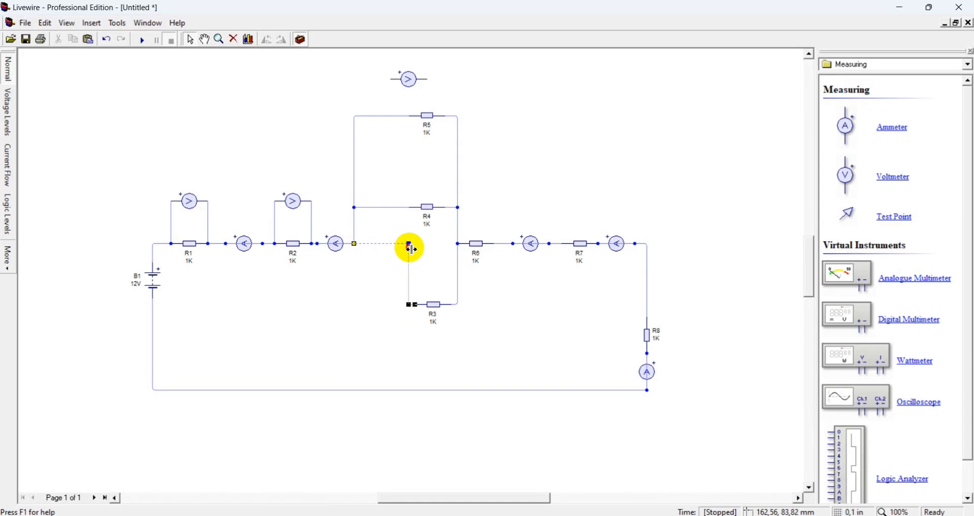
drag(412, 250, 355, 306)
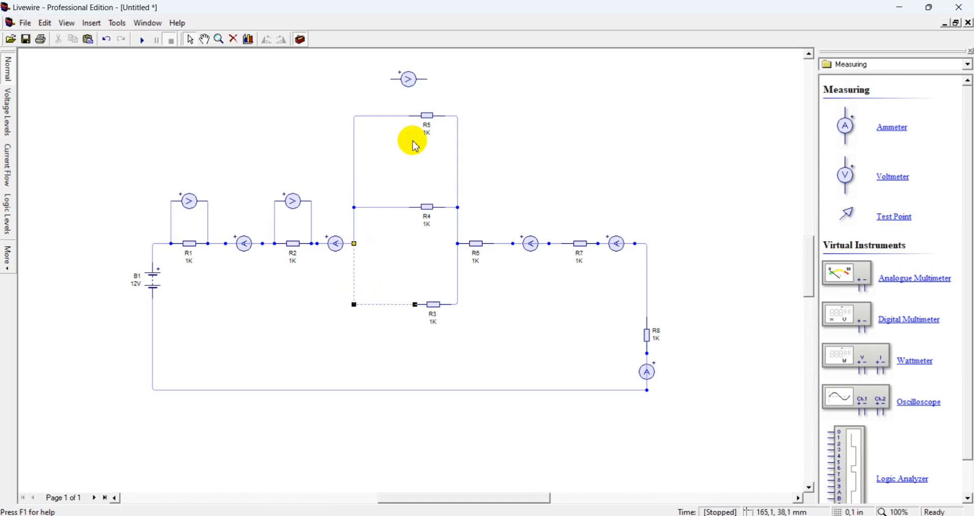
click(378, 195)
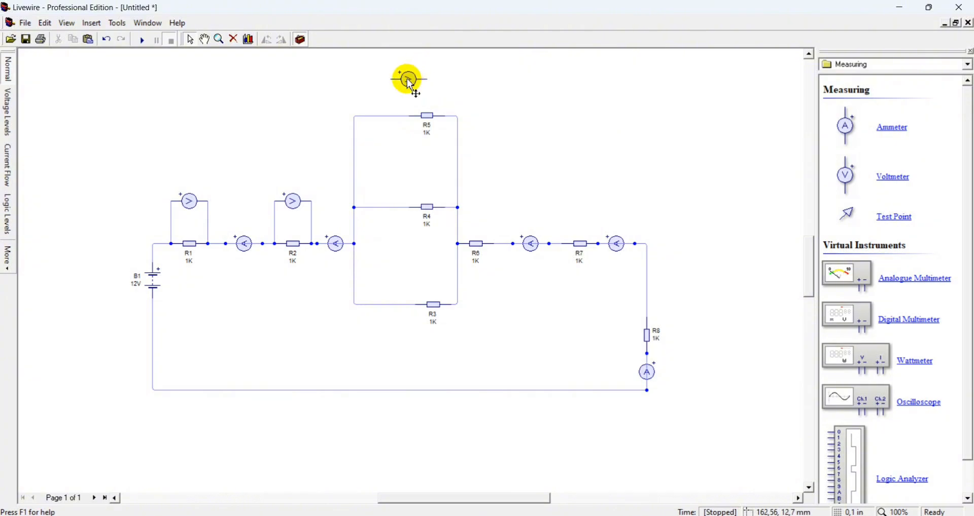
Center the voltmeter above R5 and place ammeters in series at the start of the R5, R4 and R3 branches
drag(410, 85, 429, 85)
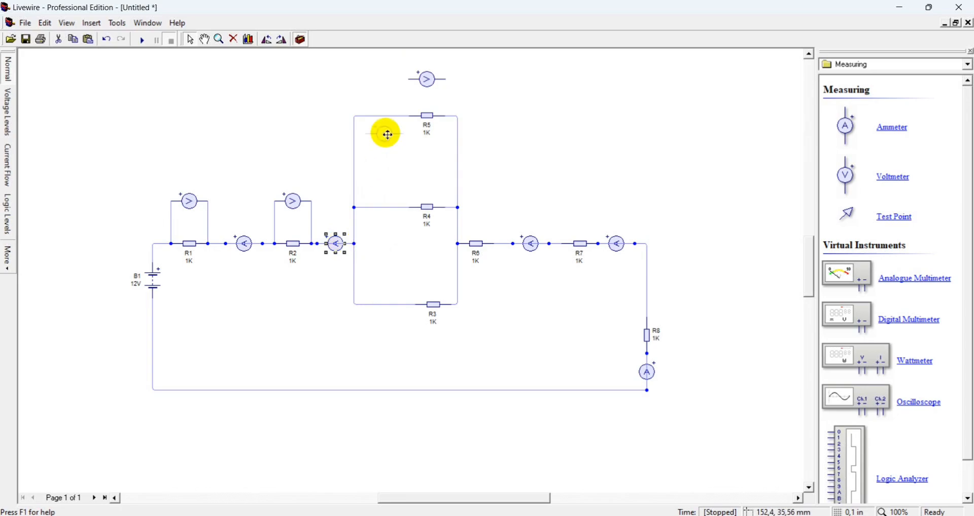
click(384, 117)
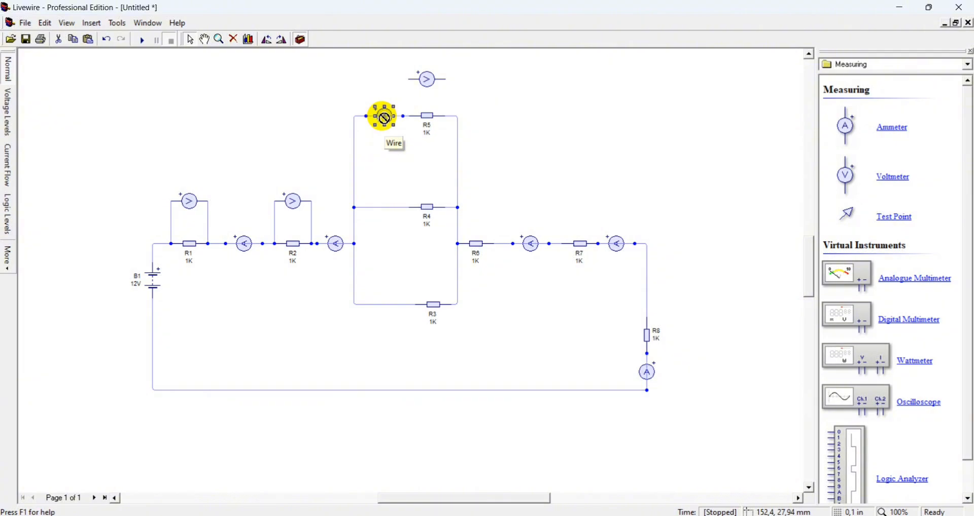
click(389, 210)
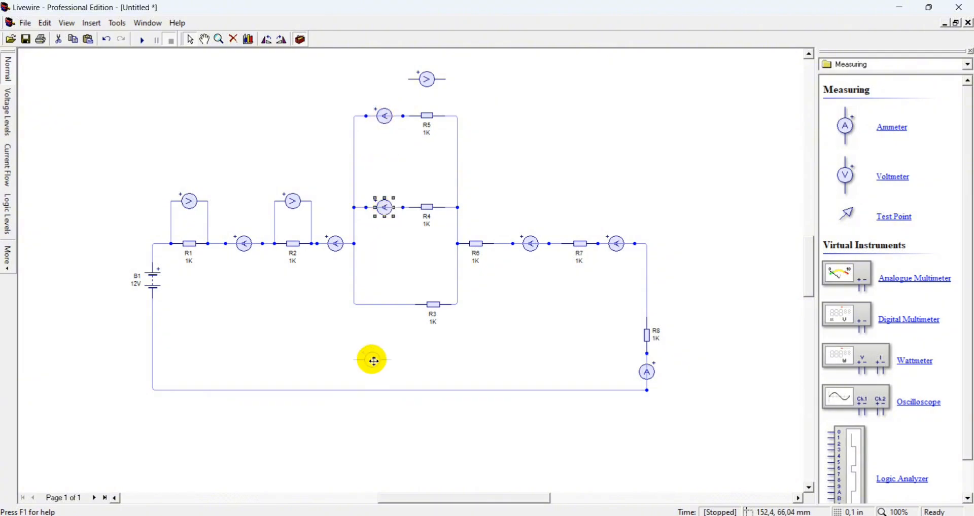
click(386, 304)
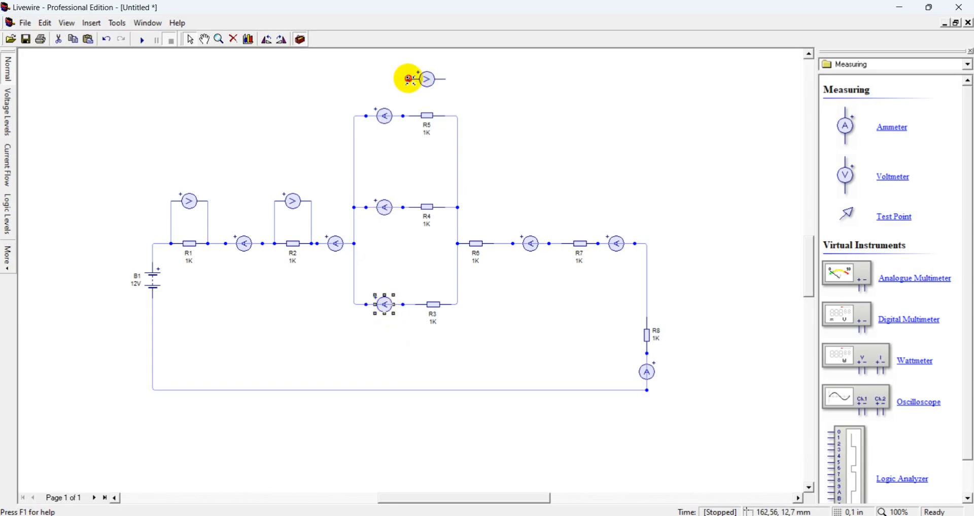
Wire the voltmeter across R5, then paste voltmeters above R4 and R3 and wire each across its resistor
drag(409, 78, 410, 116)
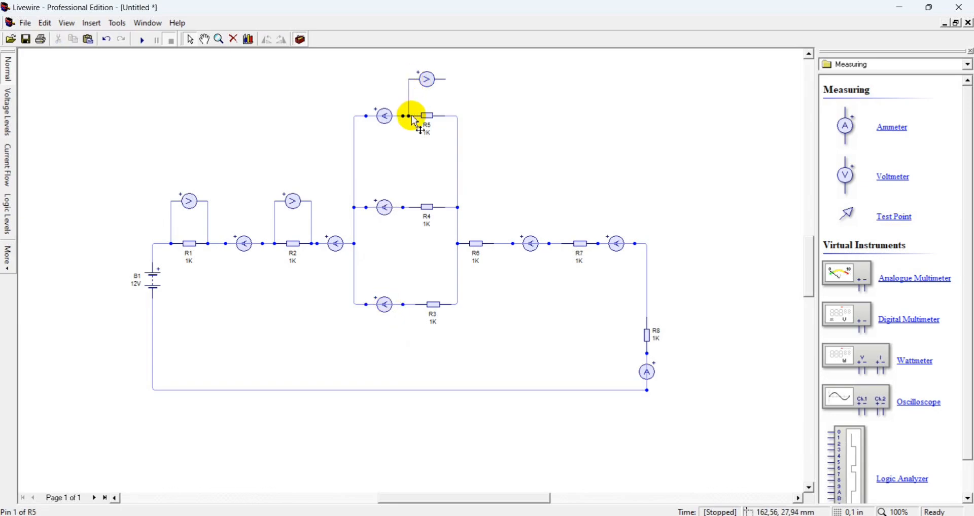
drag(447, 78, 446, 116)
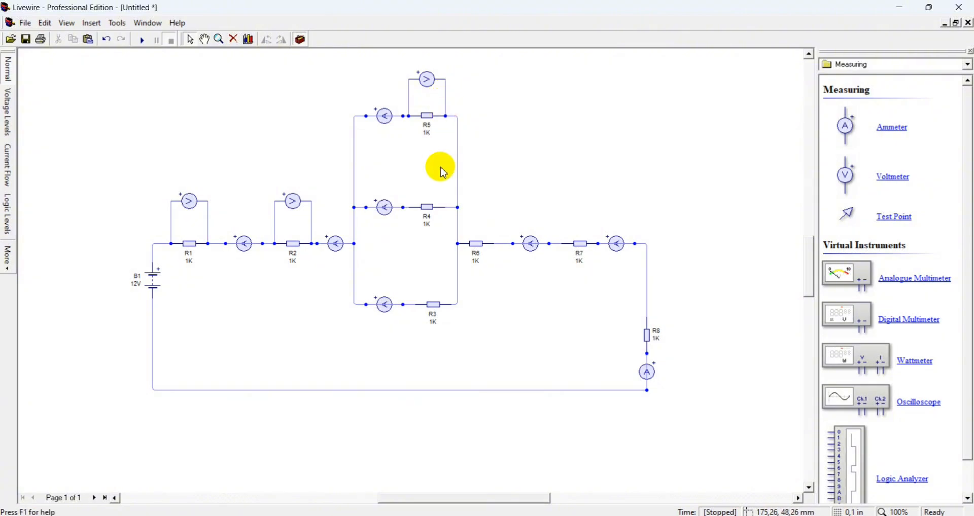
click(425, 81)
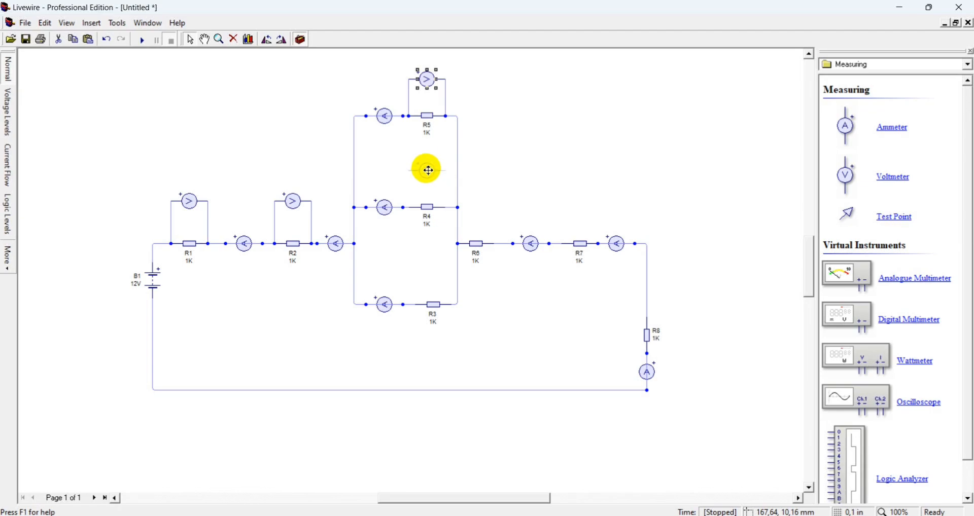
key(ctrl+v)
drag(408, 171, 409, 207)
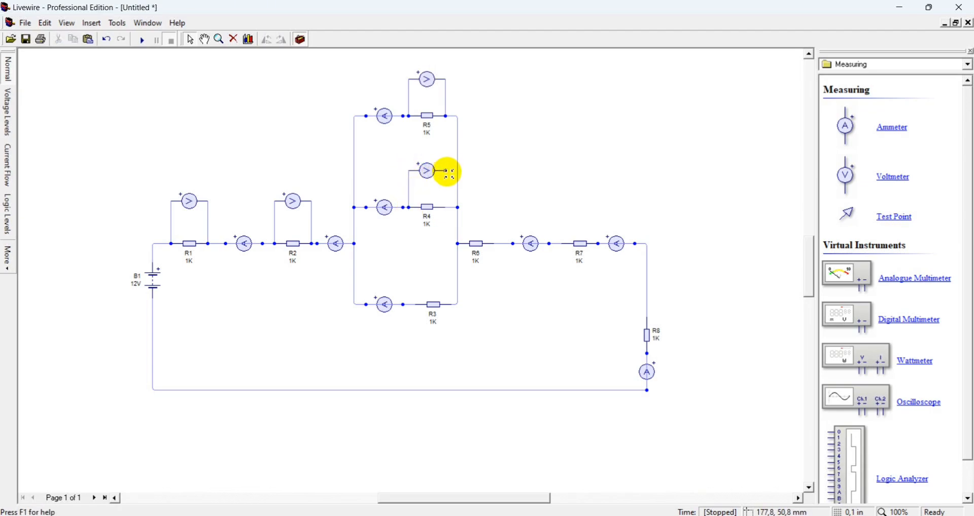
drag(447, 171, 446, 208)
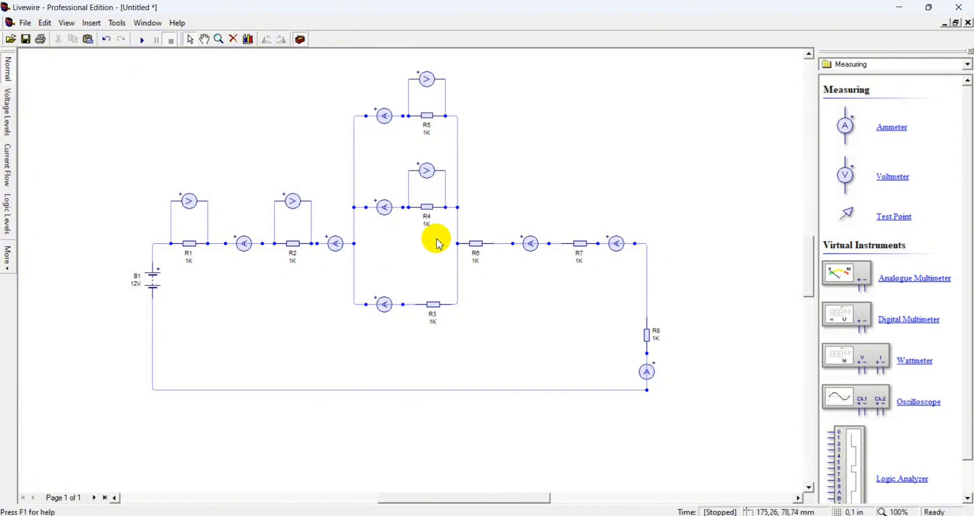
drag(439, 240, 416, 305)
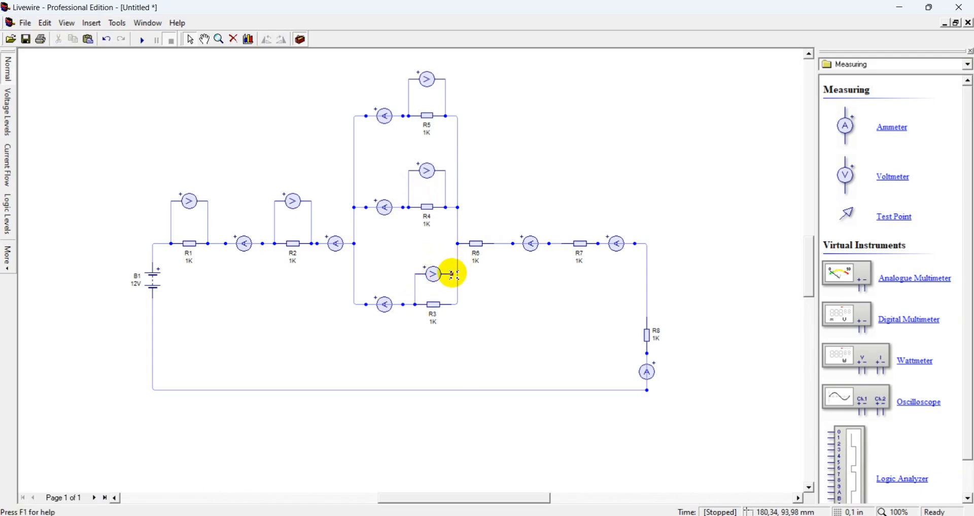
drag(449, 274, 451, 304)
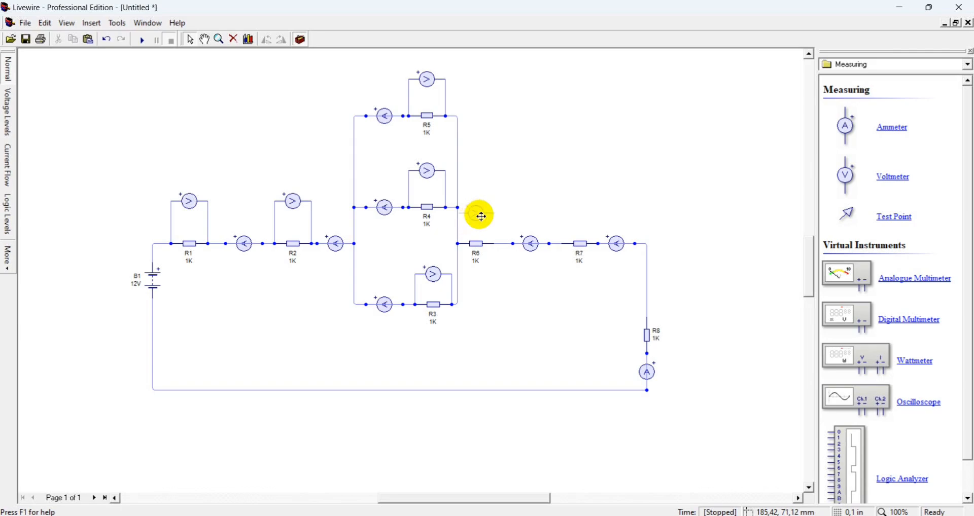
Paste voltmeters above R6 and R7, shifting R6 right, and wire each voltmeter across its resistor
click(487, 208)
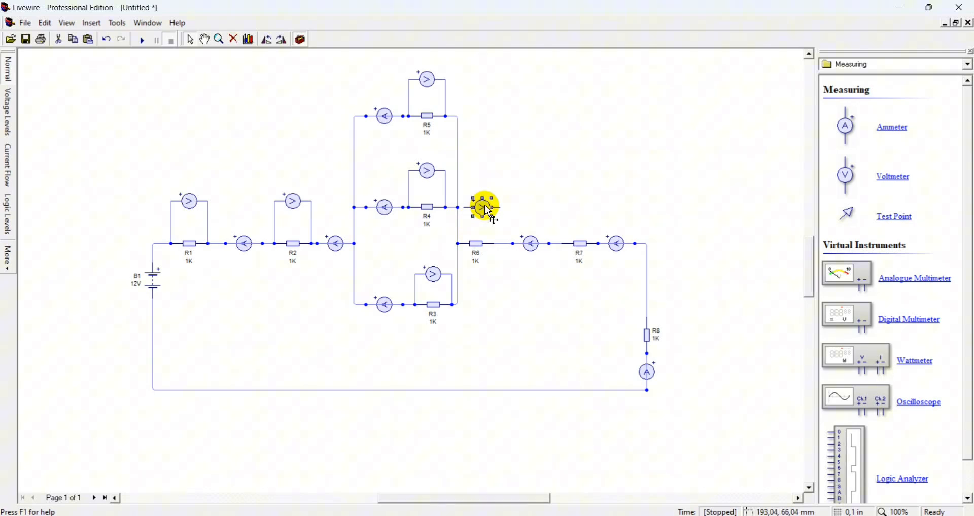
click(476, 245)
mouse_move(476, 243)
mouse_down()
mouse_move(489, 243)
mouse_move(458, 244)
mouse_up()
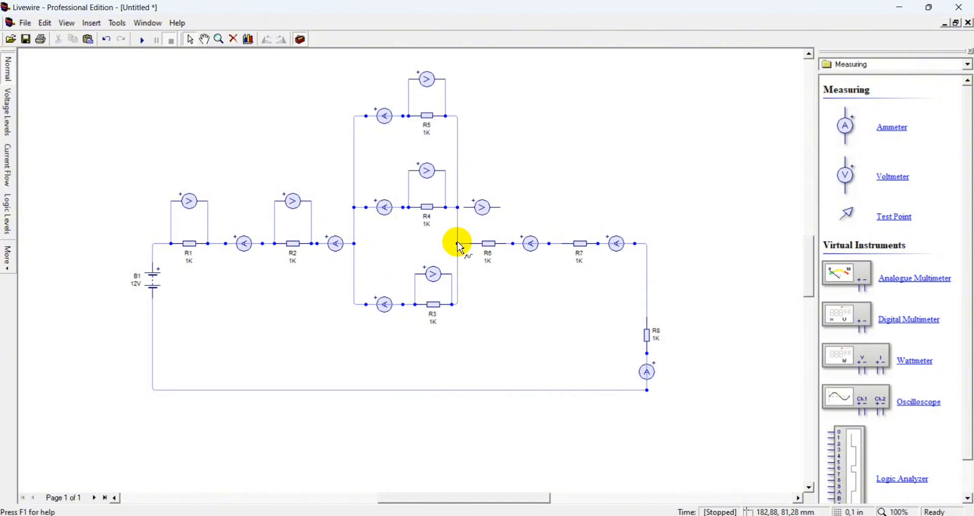
drag(465, 208, 468, 247)
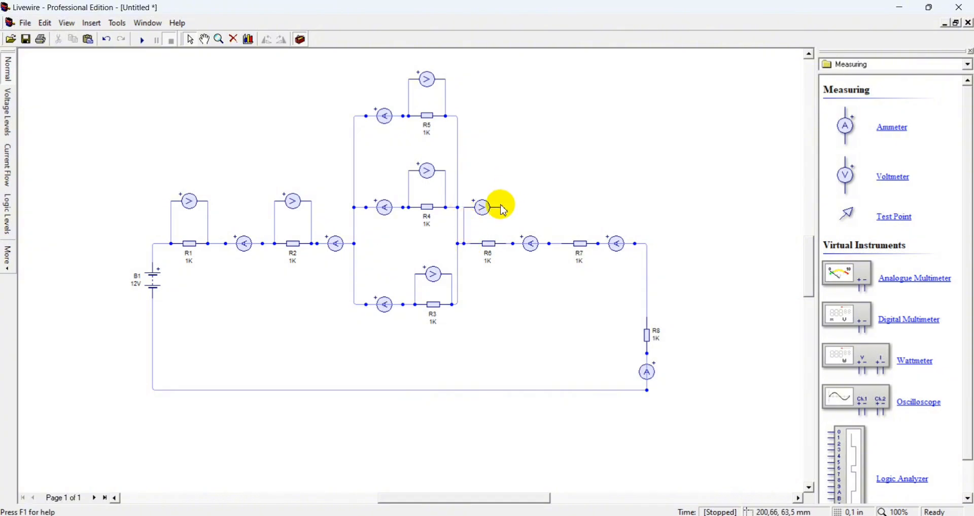
drag(498, 206, 511, 243)
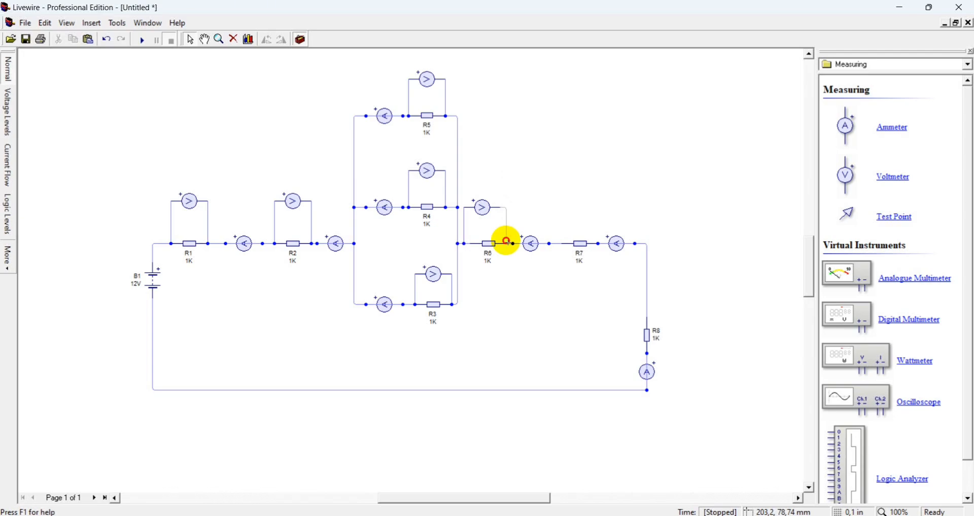
mouse_move(506, 242)
mouse_down()
mouse_move(500, 206)
mouse_move(511, 245)
mouse_up()
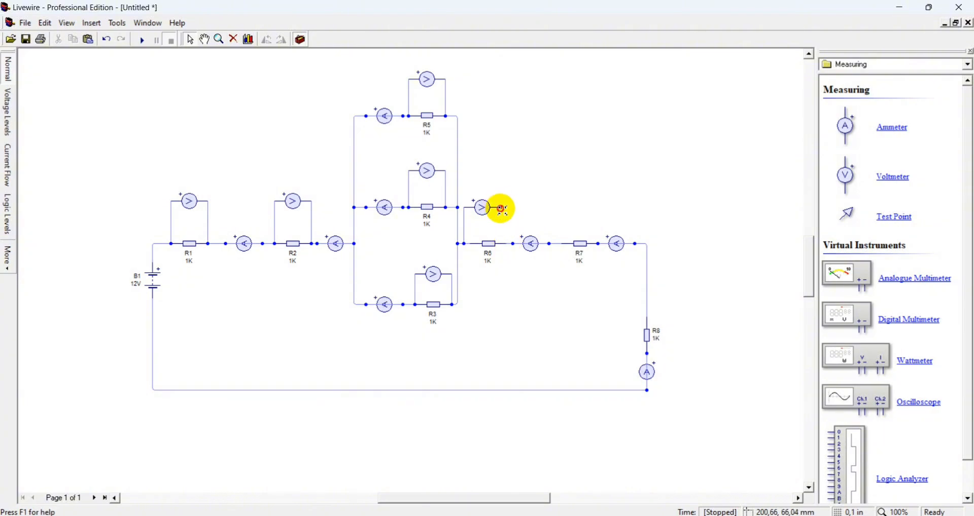
drag(501, 209, 507, 246)
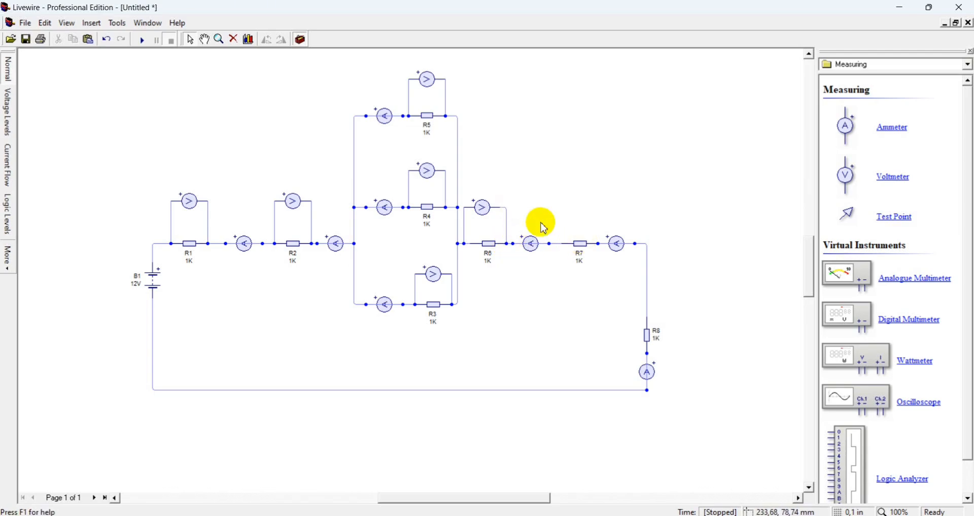
mouse_move(559, 213)
mouse_down()
mouse_move(590, 197)
mouse_move(559, 235)
mouse_move(567, 244)
mouse_up()
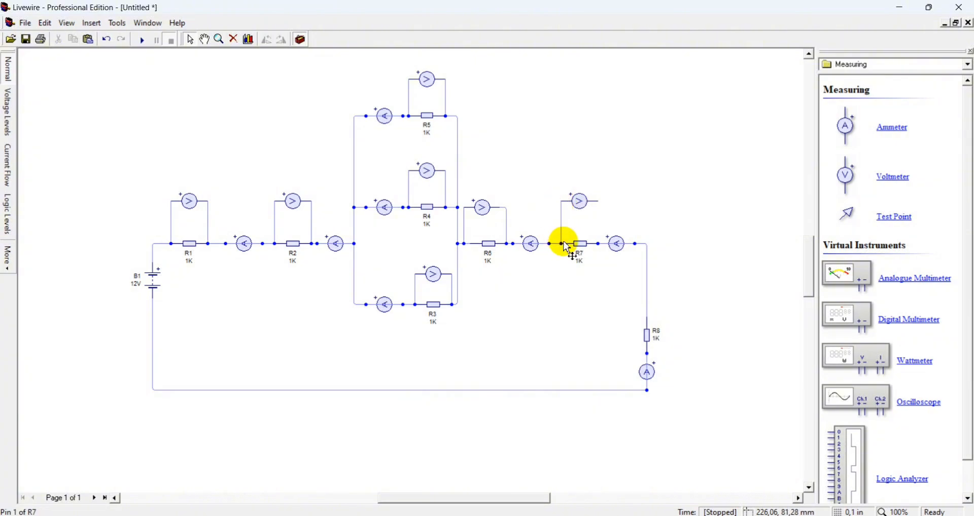
drag(597, 202, 599, 244)
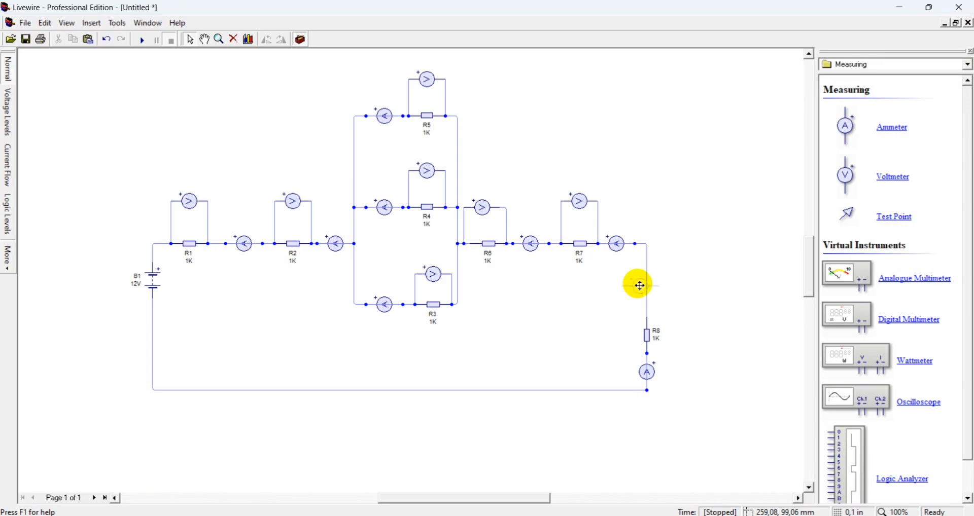
Place a voltmeter beside R8, rotate it anti-clockwise twice to stand vertical, and wire it across R8
drag(640, 286, 693, 335)
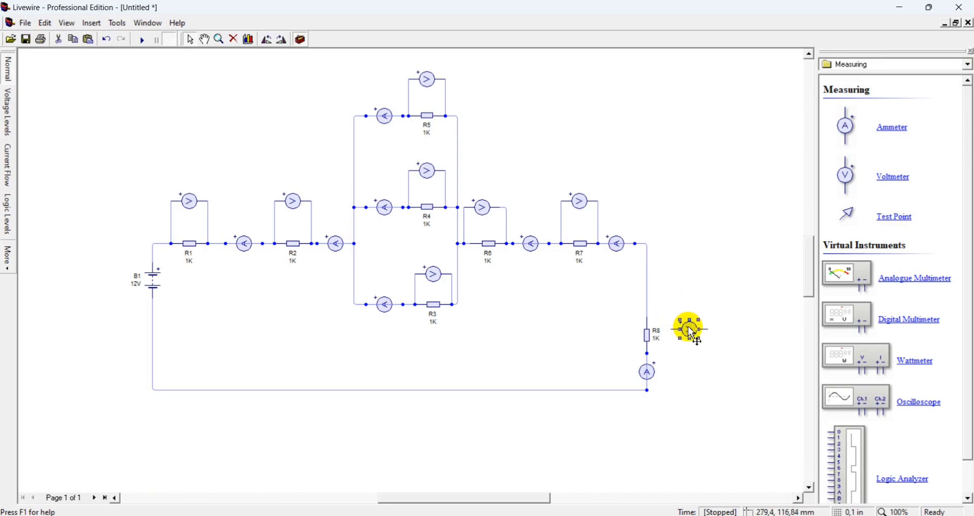
click(274, 49)
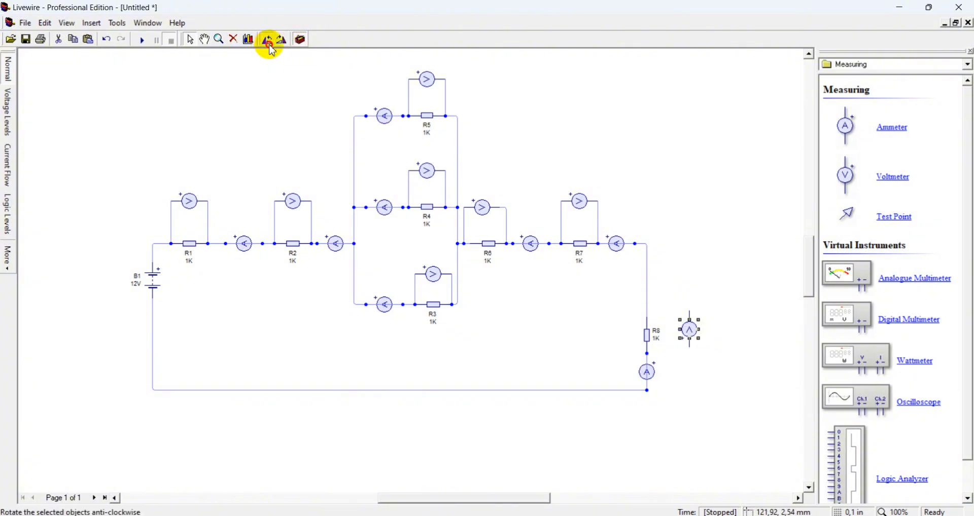
click(273, 50)
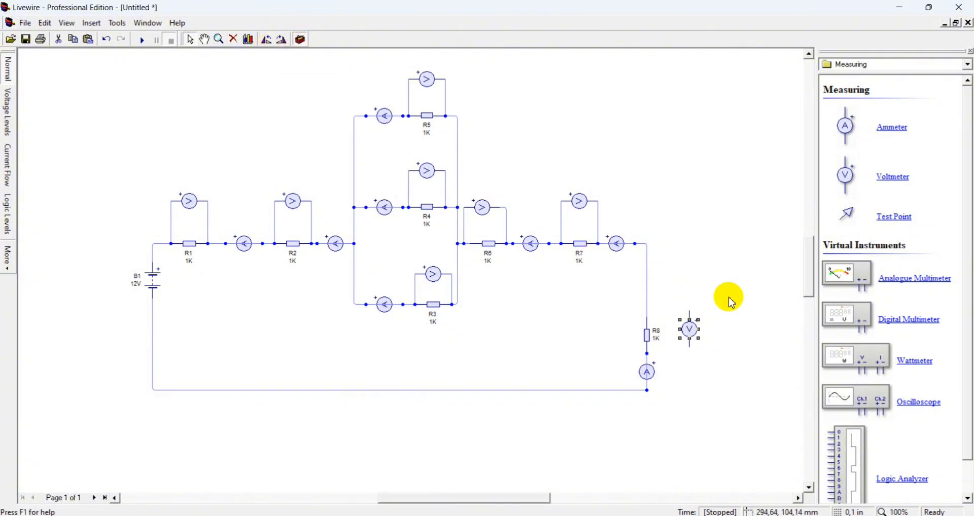
drag(689, 313, 648, 313)
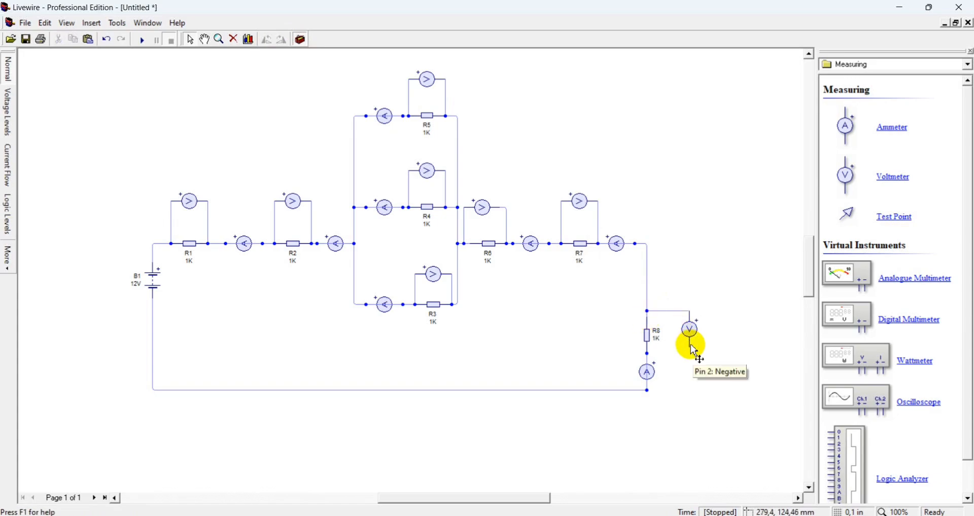
drag(690, 349, 647, 354)
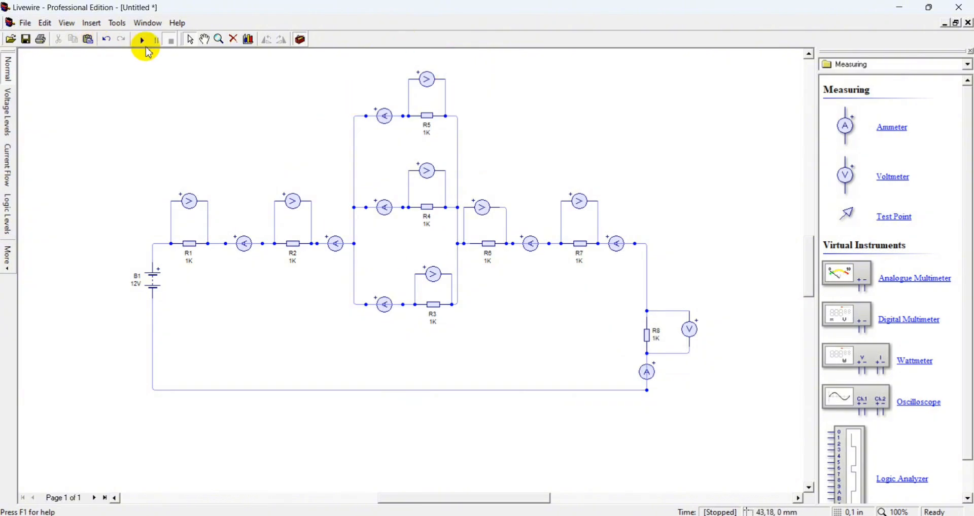
Run the simulation to read all meter values, then stop it
click(144, 40)
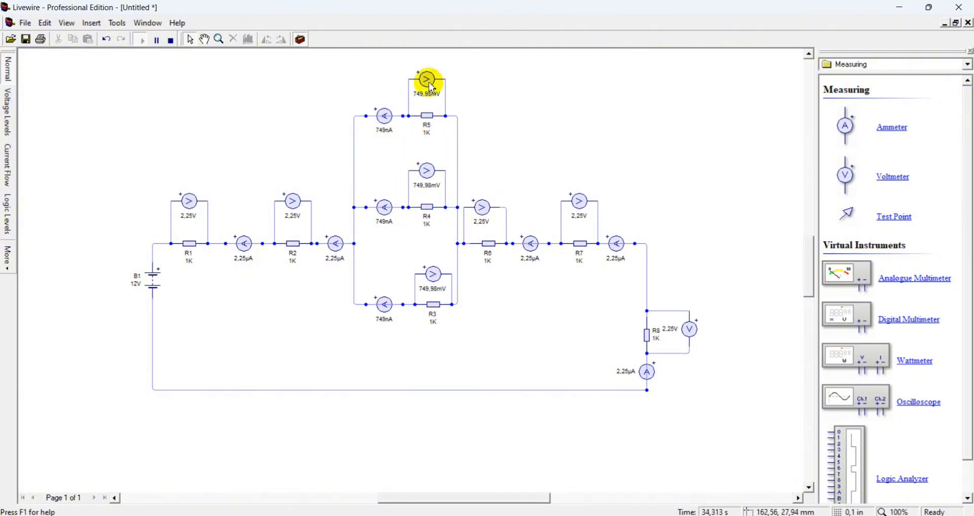
click(279, 151)
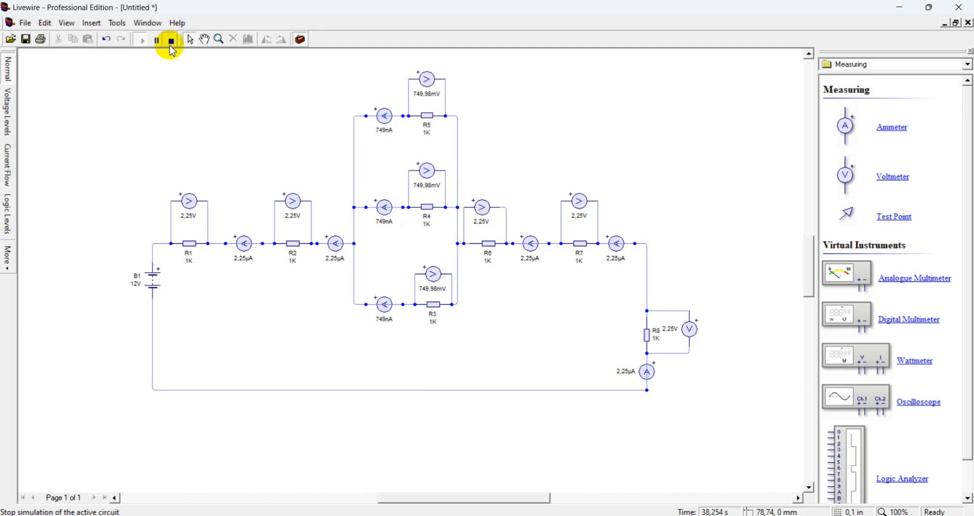
click(171, 45)
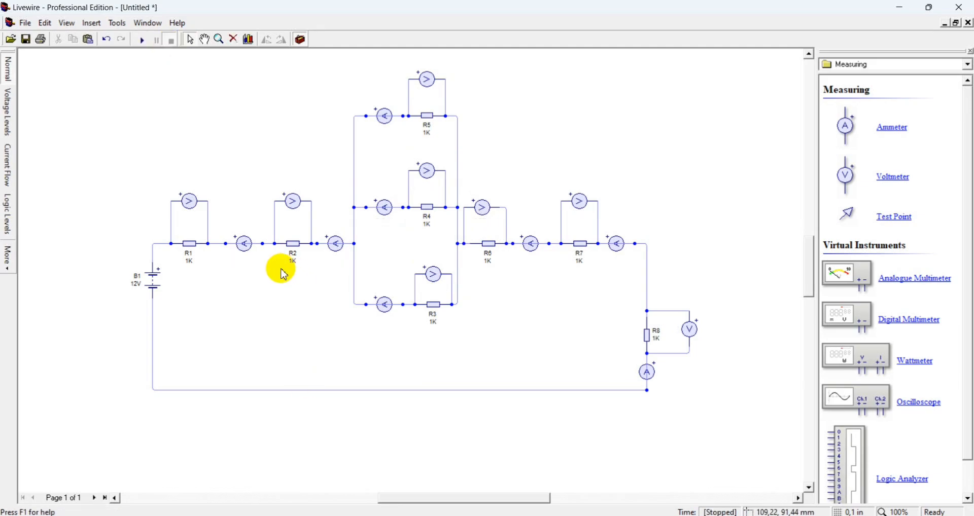
Set resistor R1's value to 22 Ω, removing the kilo unit prefix
right_click(191, 249)
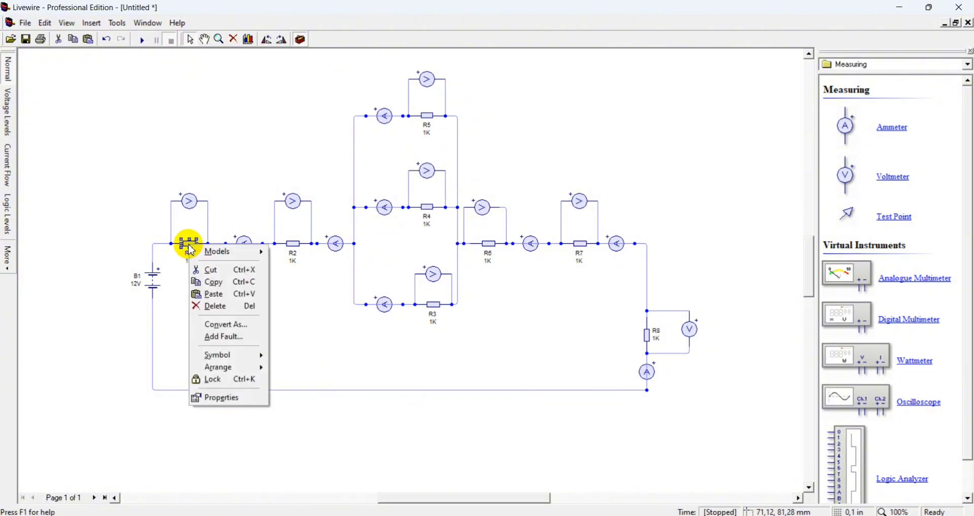
click(224, 400)
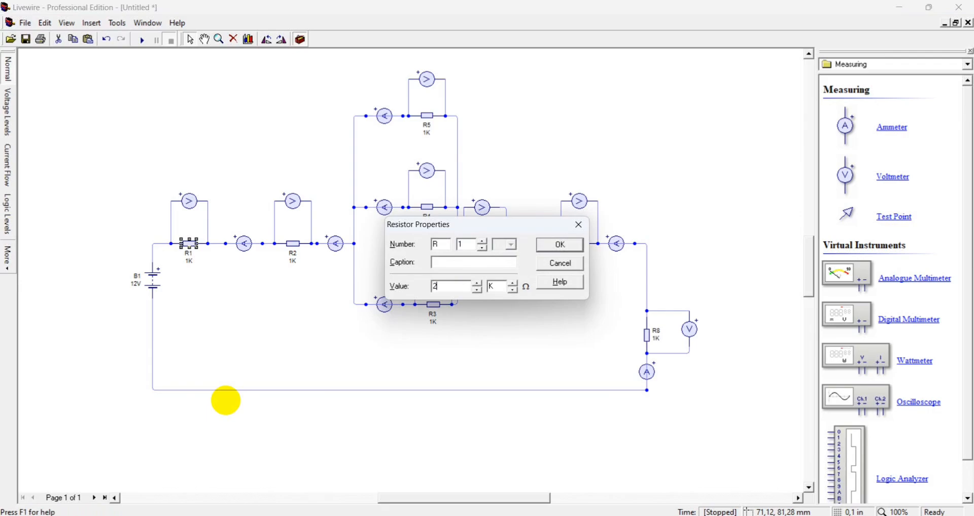
key(Return)
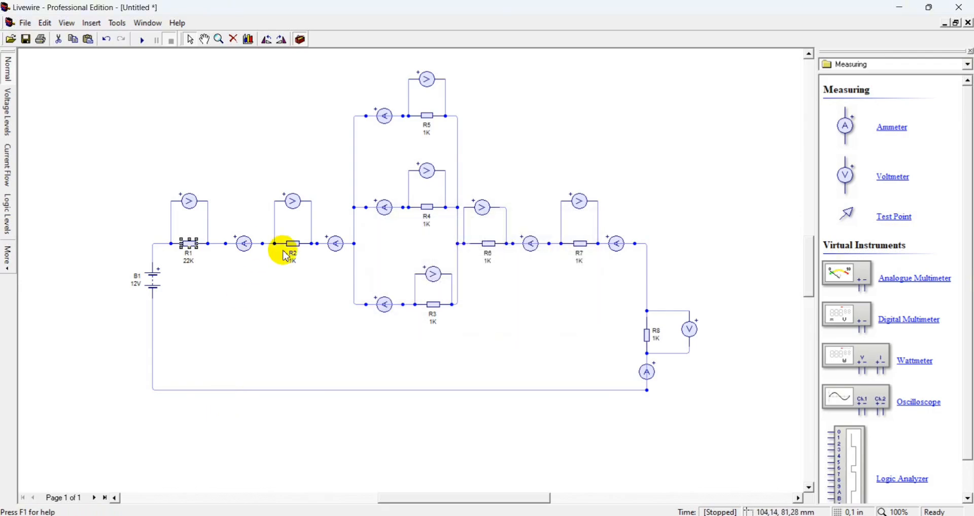
right_click(298, 253)
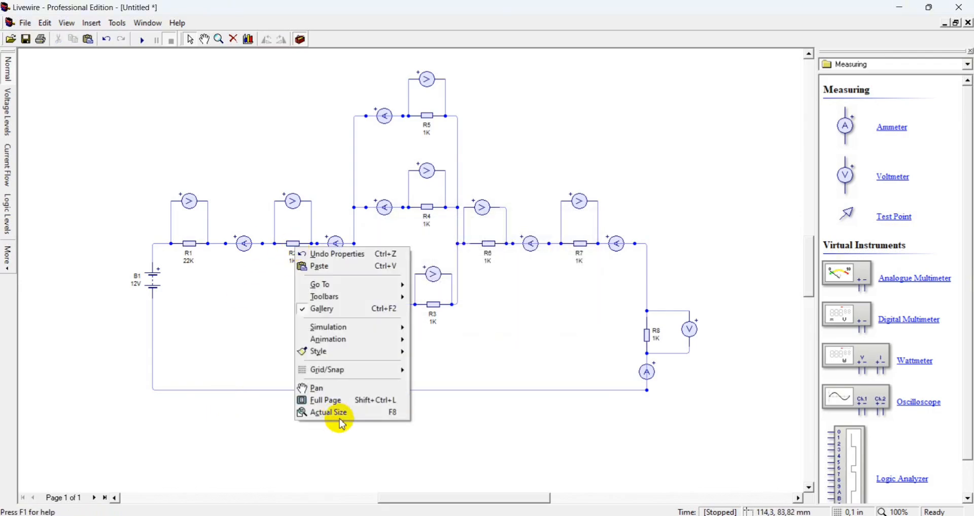
click(289, 293)
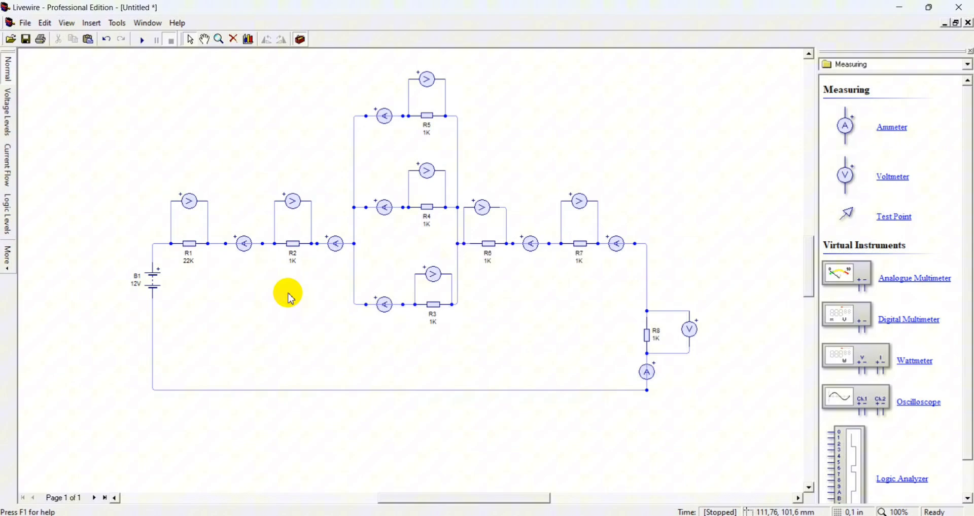
right_click(297, 267)
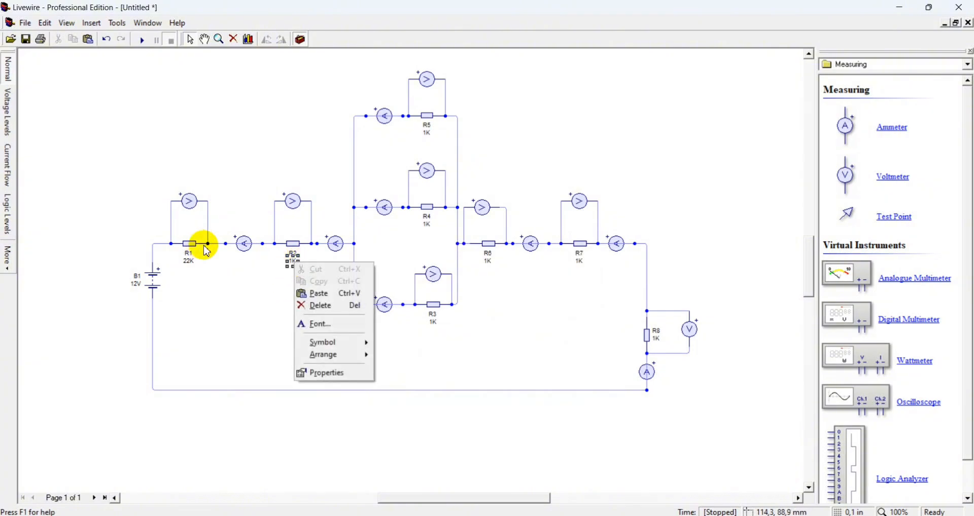
click(191, 263)
right_click(191, 267)
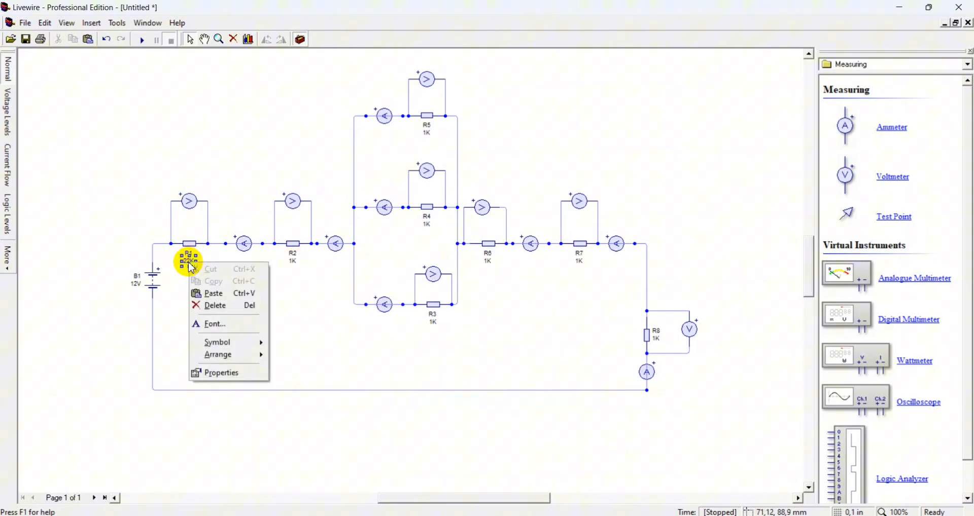
click(208, 374)
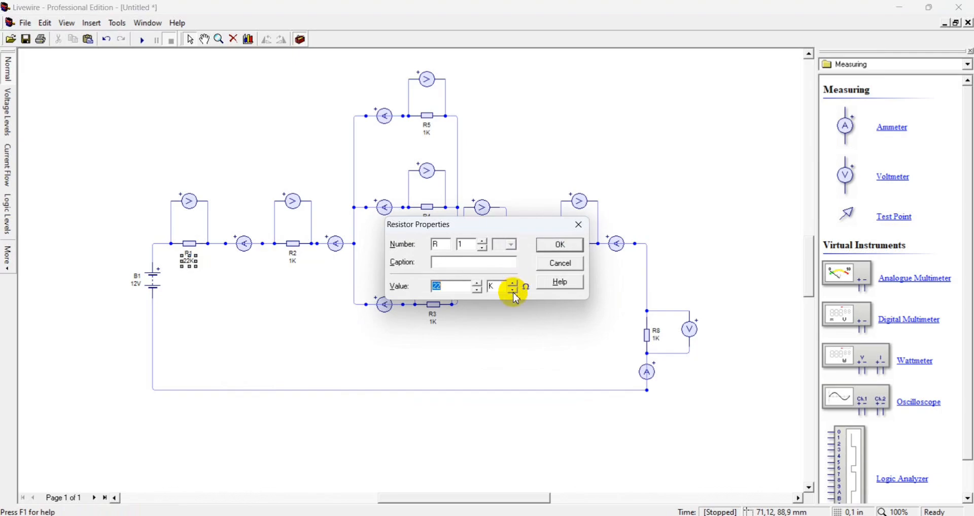
click(555, 248)
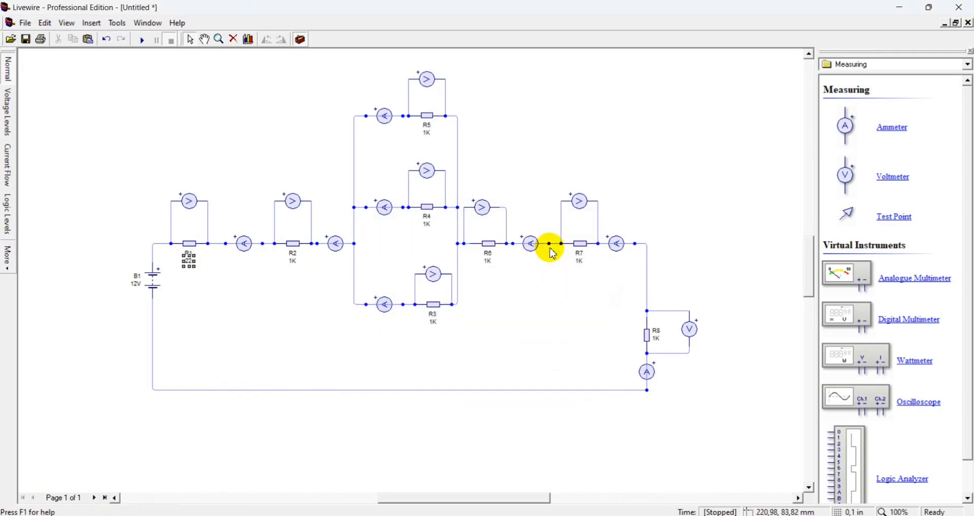
Set resistor R2's value to 10 Ω, removing the kilo unit prefix
click(294, 263)
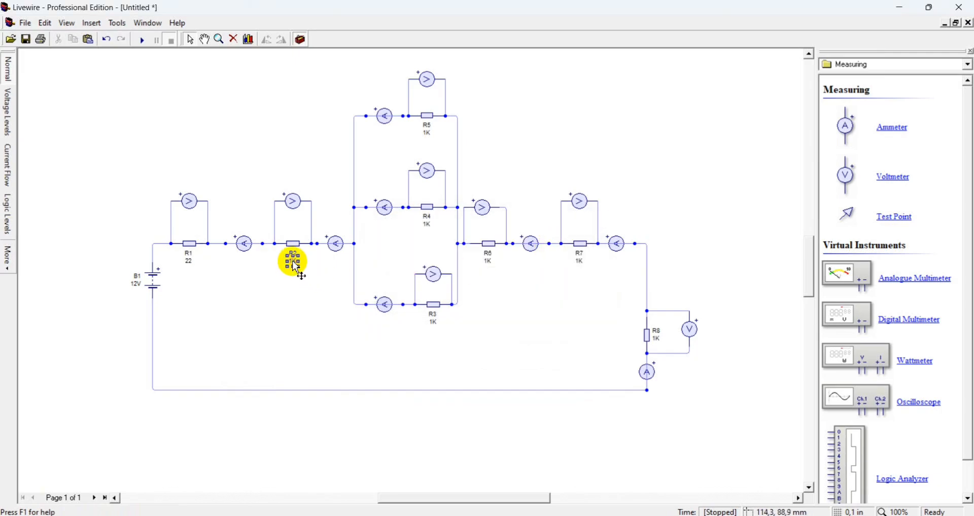
right_click(294, 264)
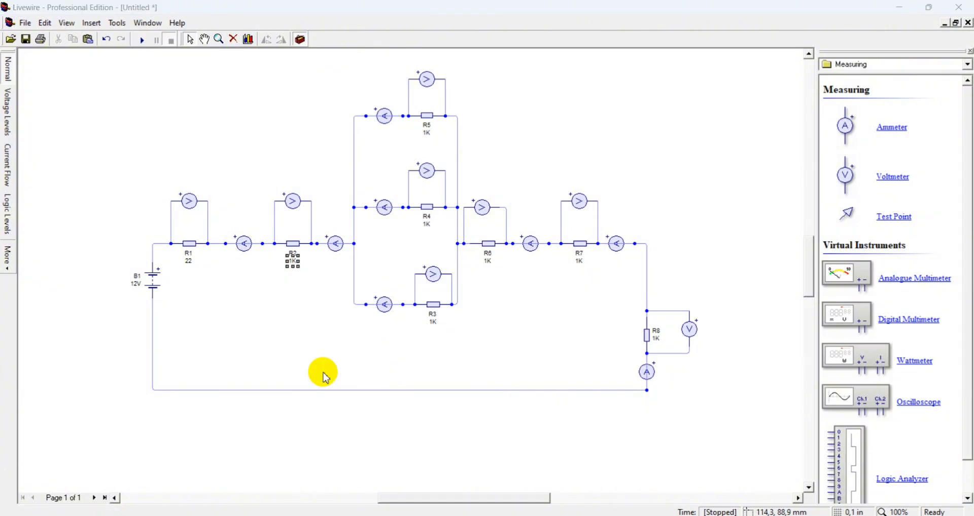
click(322, 373)
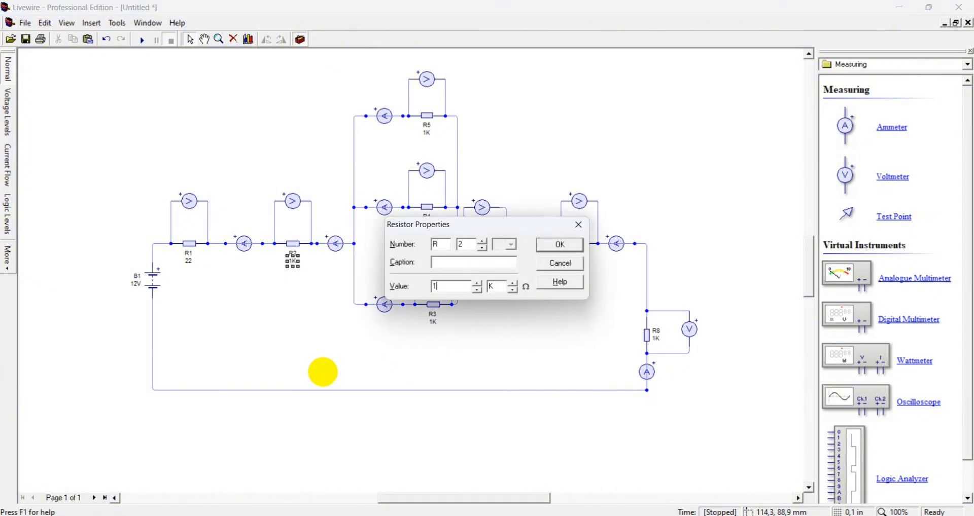
key(Return)
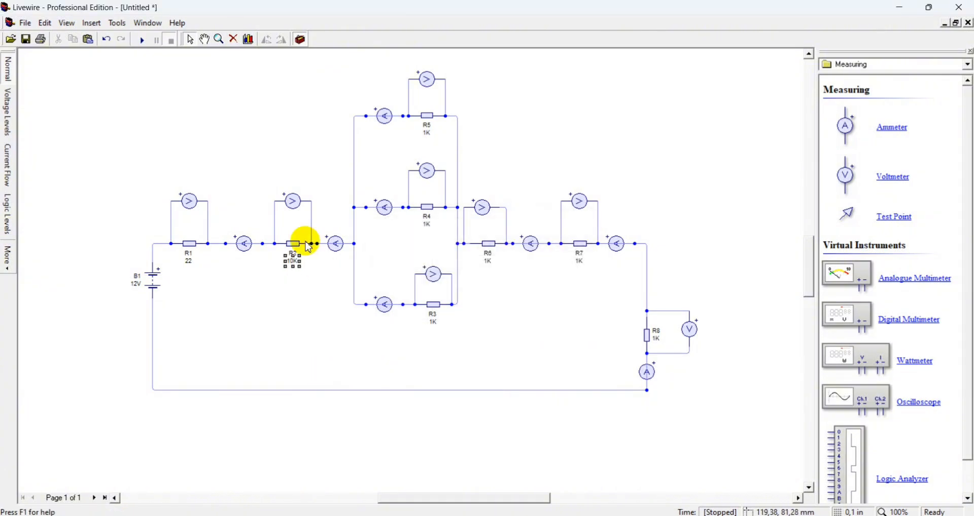
right_click(298, 263)
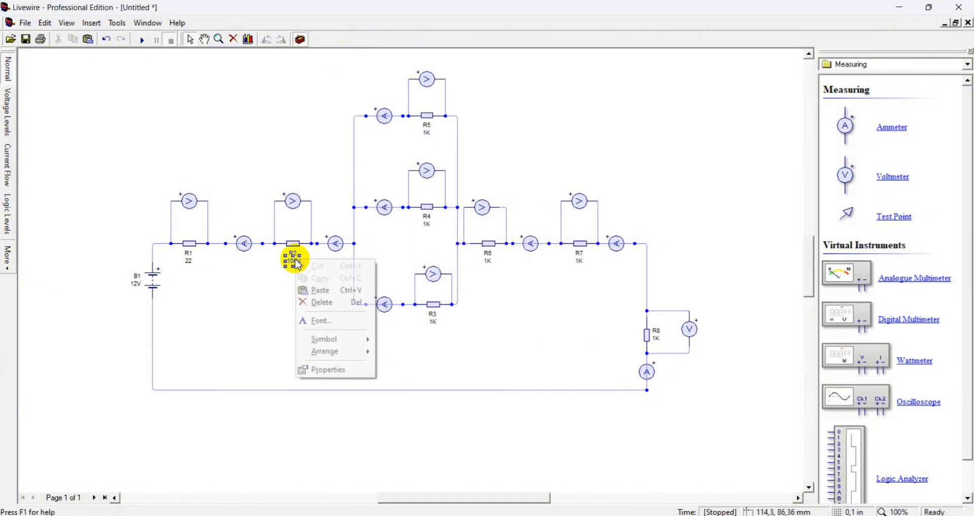
click(323, 370)
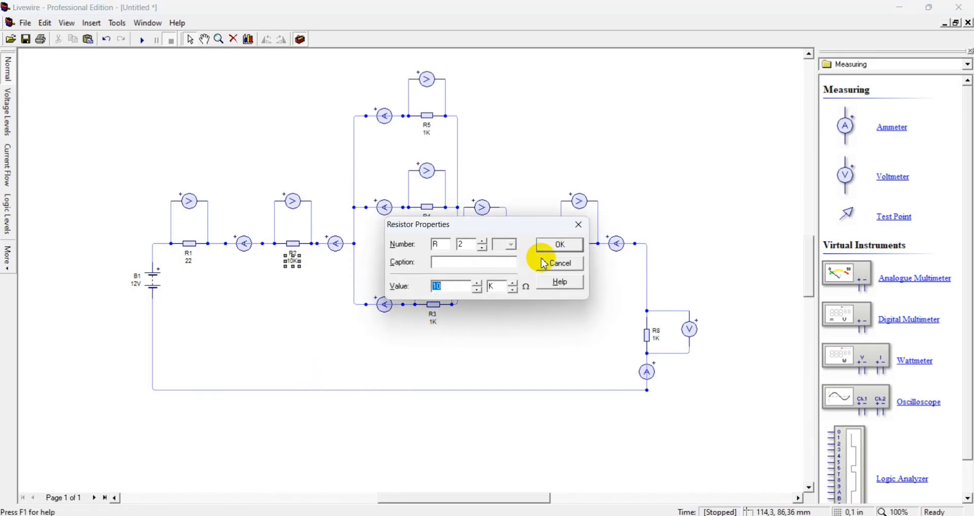
click(514, 291)
click(562, 246)
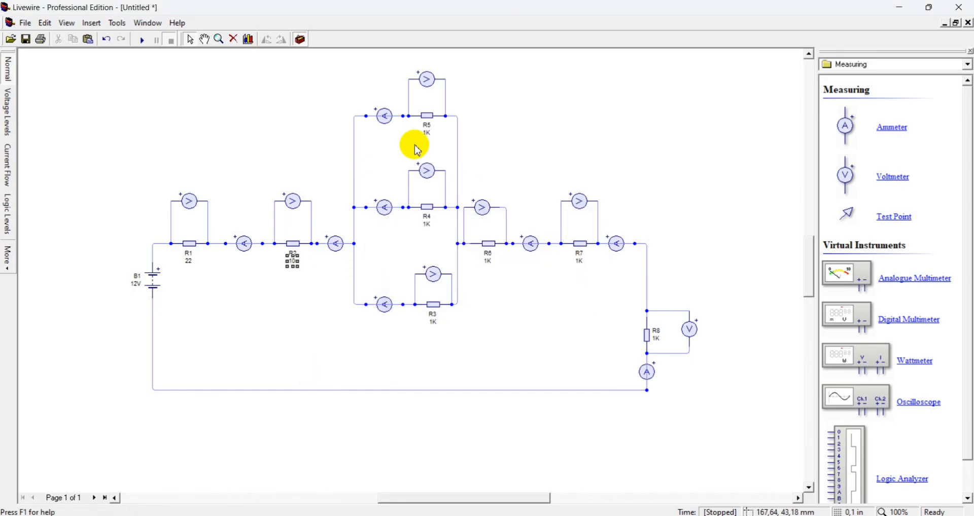
Set resistor R5's value to 12 Ω
click(427, 128)
right_click(429, 137)
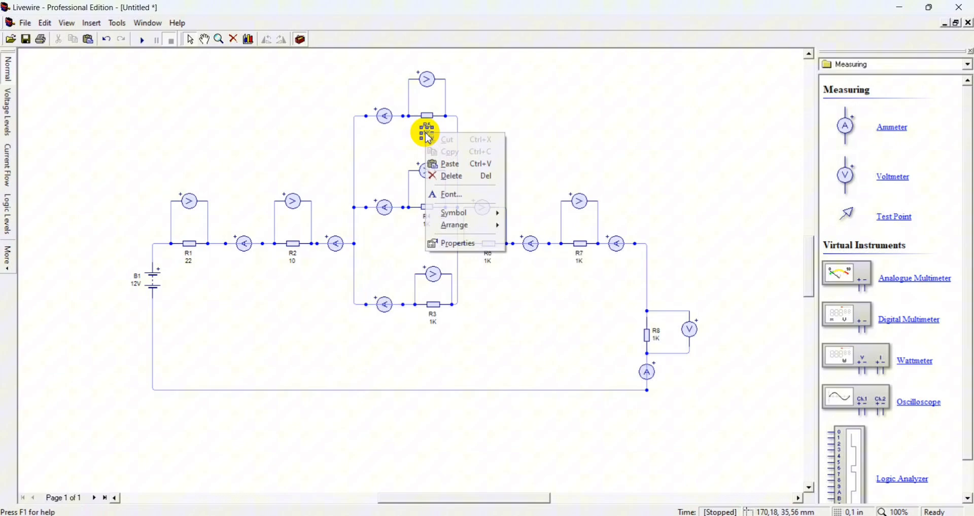
click(457, 245)
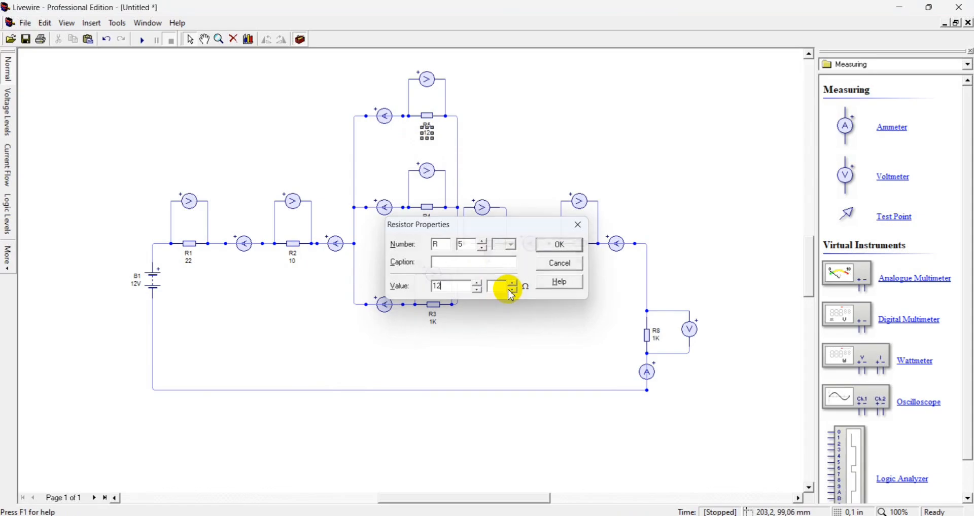
key(Return)
Set resistor R4's value to 13 Ω with no unit prefix
right_click(426, 224)
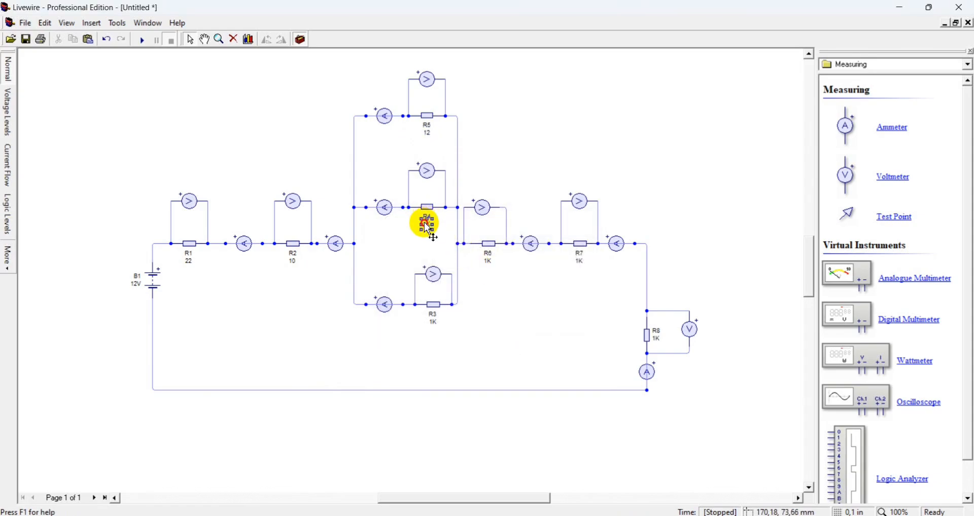
click(464, 337)
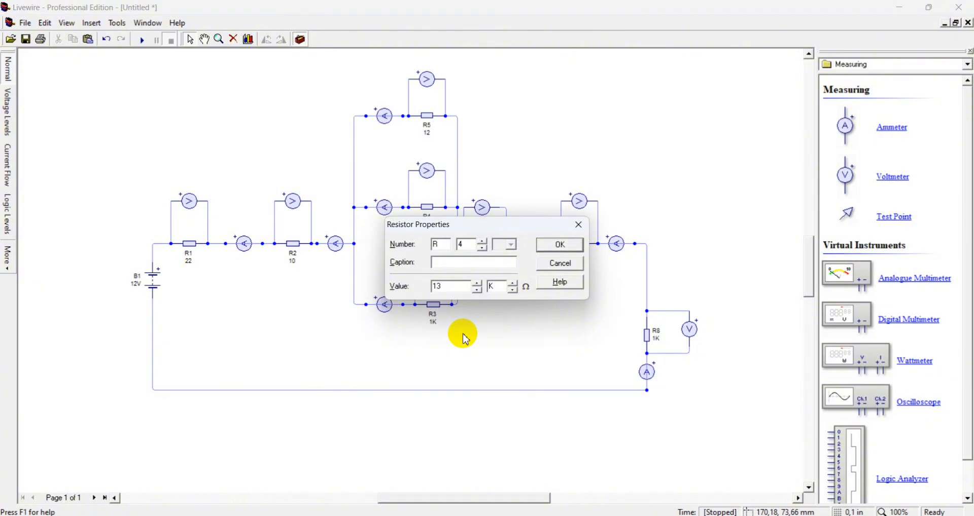
click(511, 290)
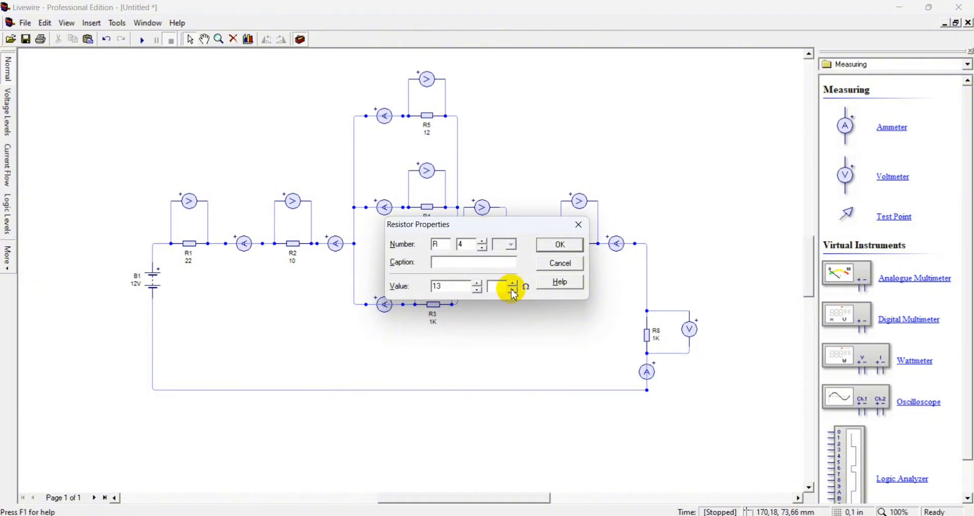
key(Return)
Set resistor R3's value to 15 Ω
click(433, 324)
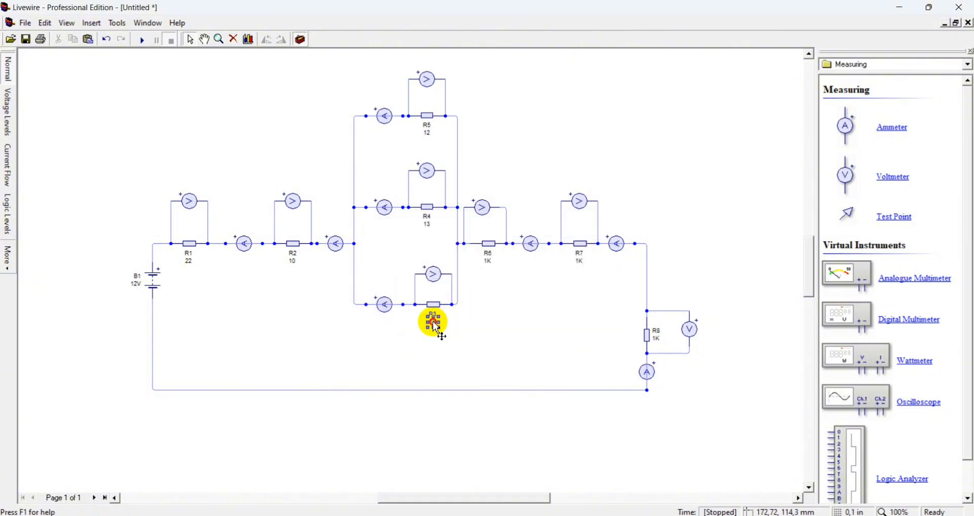
right_click(436, 329)
click(466, 432)
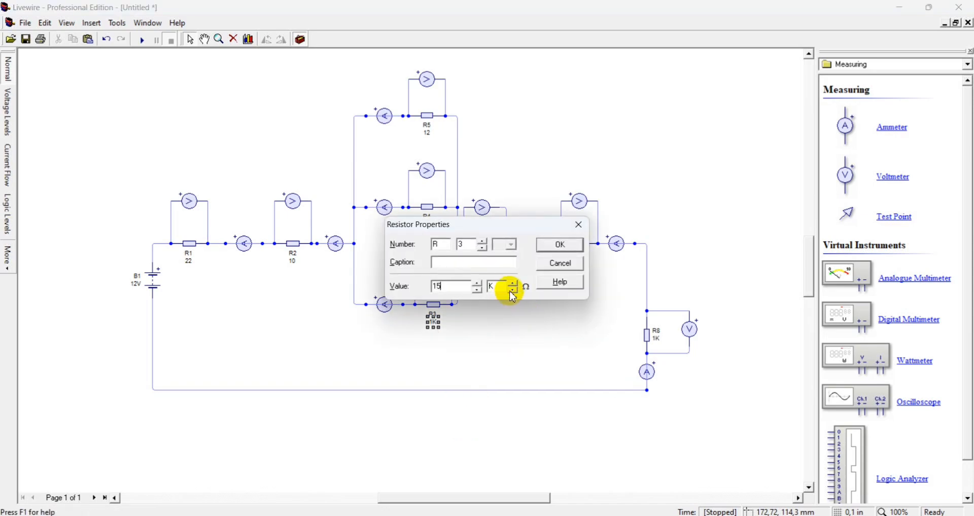
key(Return)
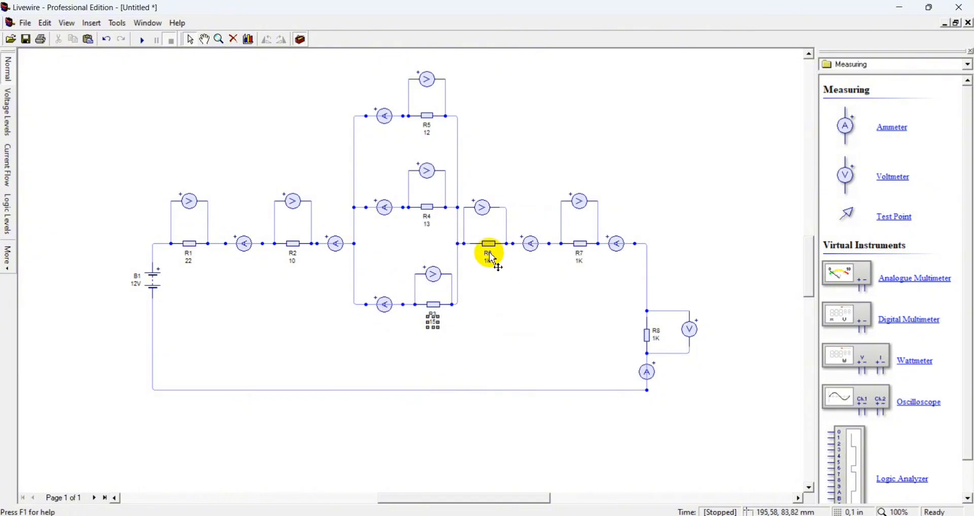
Set resistor R6's value to 23 Ω, removing the kilo unit prefix
right_click(490, 262)
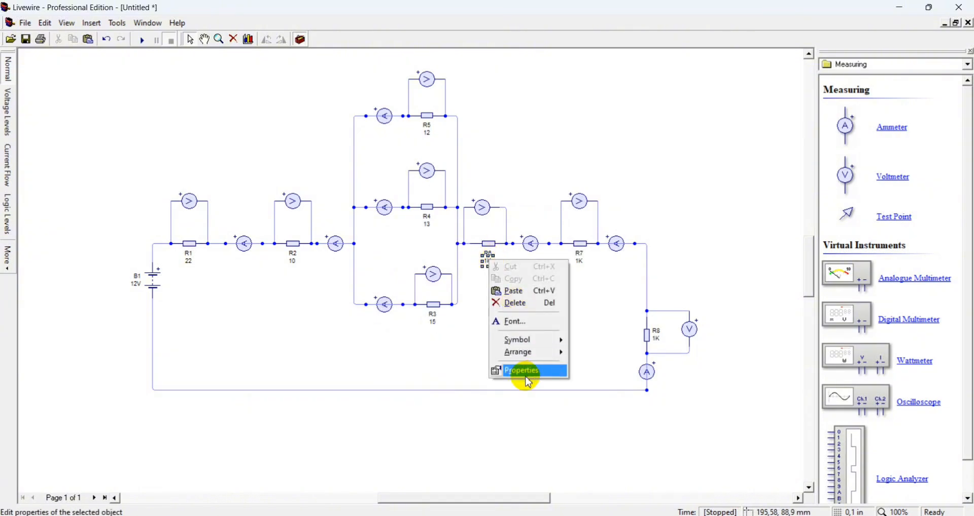
click(525, 377)
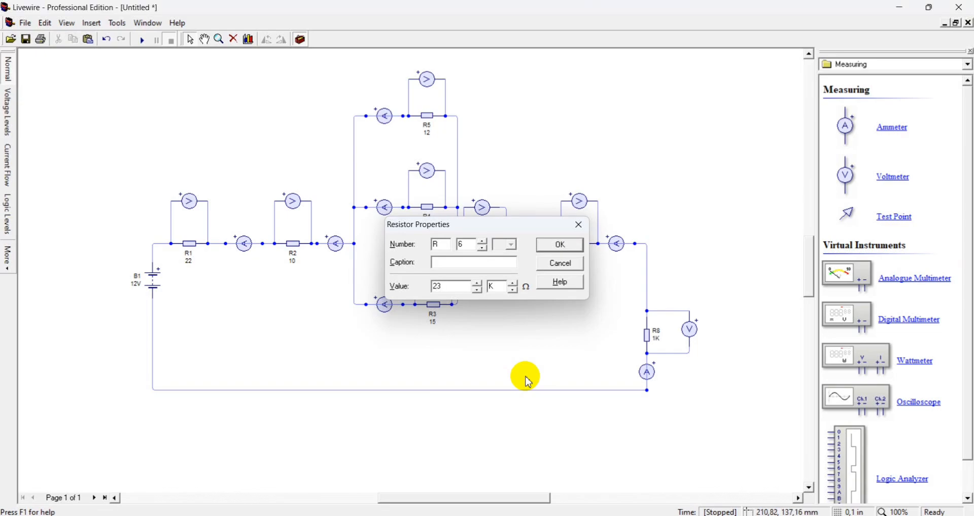
key(Return)
right_click(487, 267)
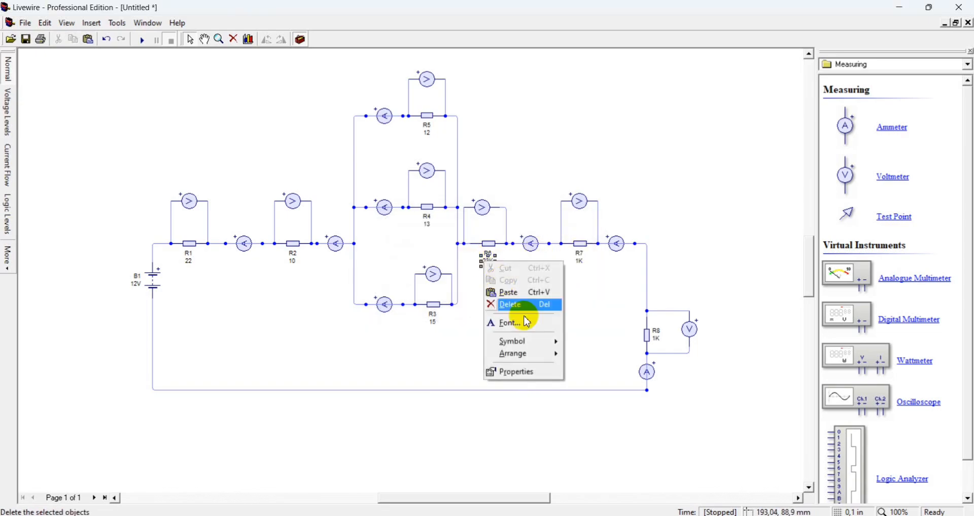
click(523, 375)
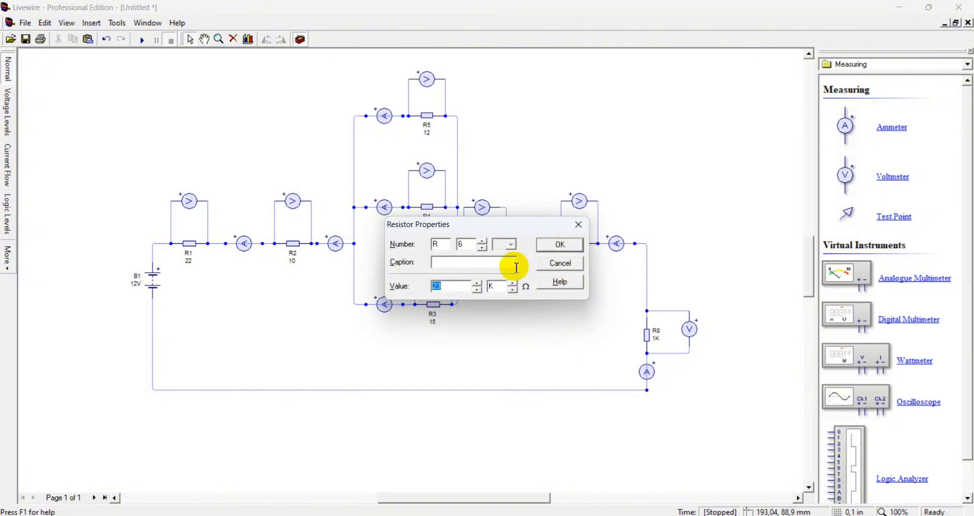
click(560, 245)
Set resistor R7's value to 20 Ω with no unit prefix
click(581, 263)
right_click(582, 267)
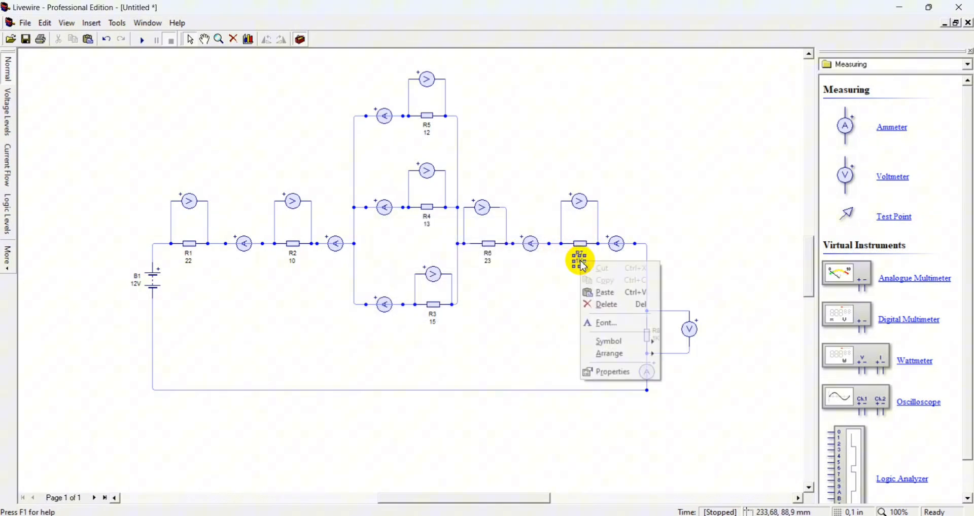
click(640, 375)
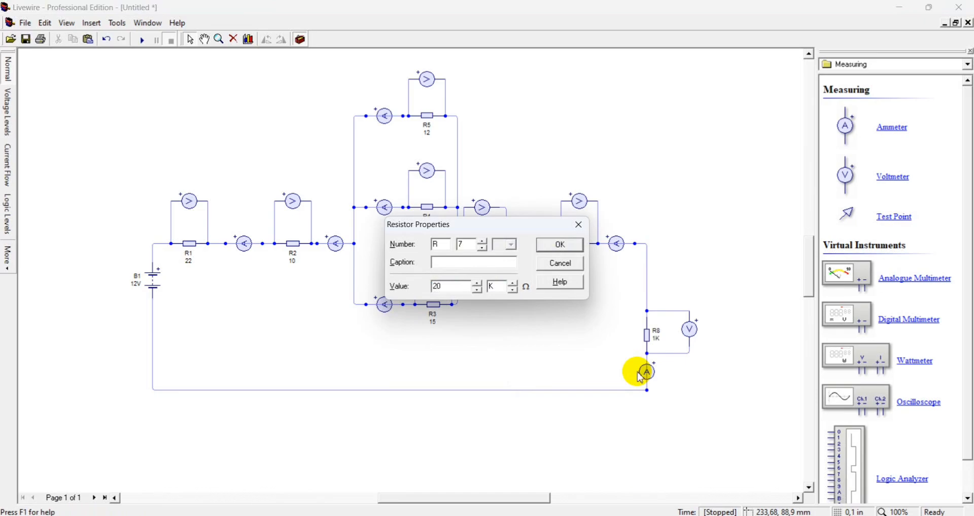
click(508, 287)
key(BackSpace)
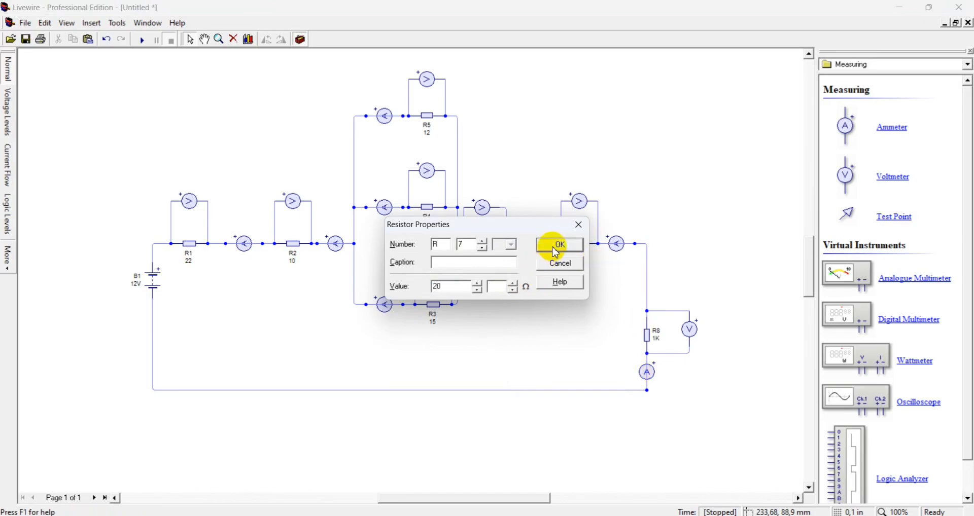
click(557, 246)
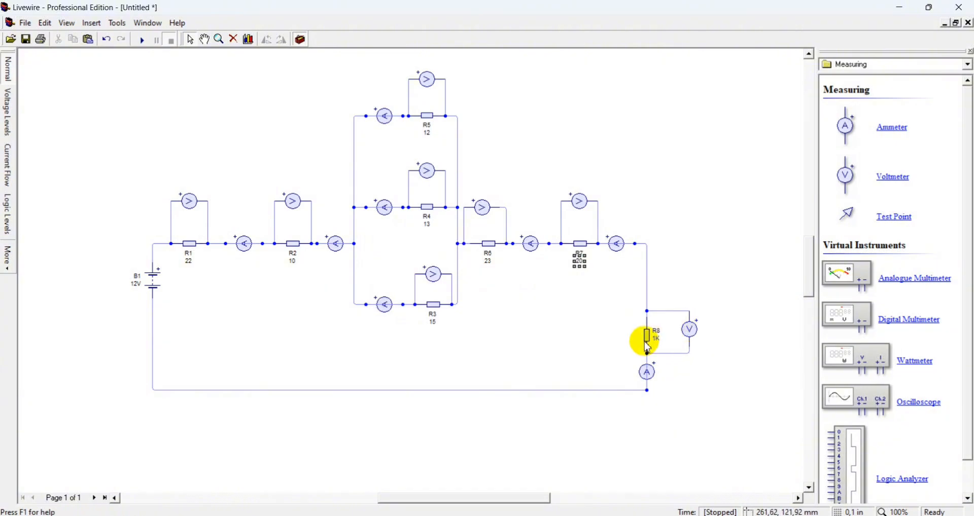
Set resistor R8's value to 11 Ω, removing the kilo unit prefix
click(648, 340)
right_click(647, 338)
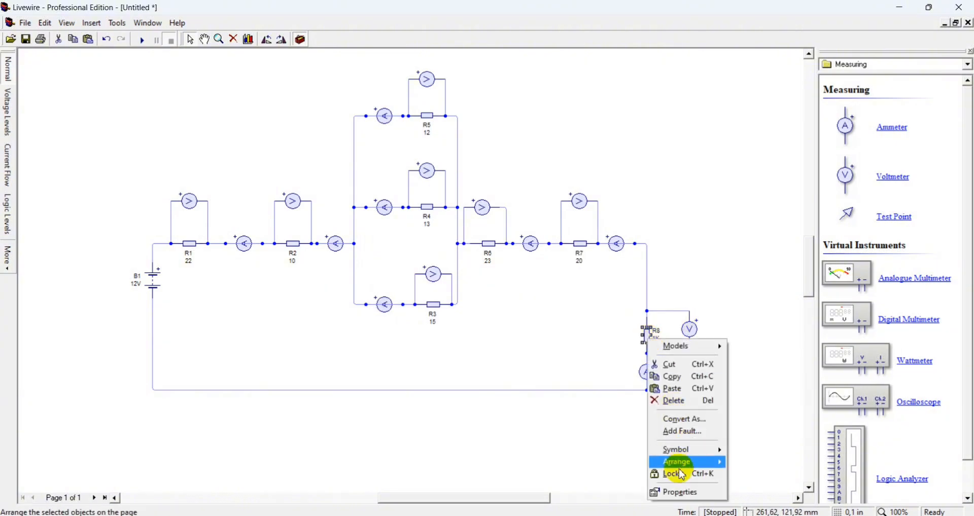
click(680, 494)
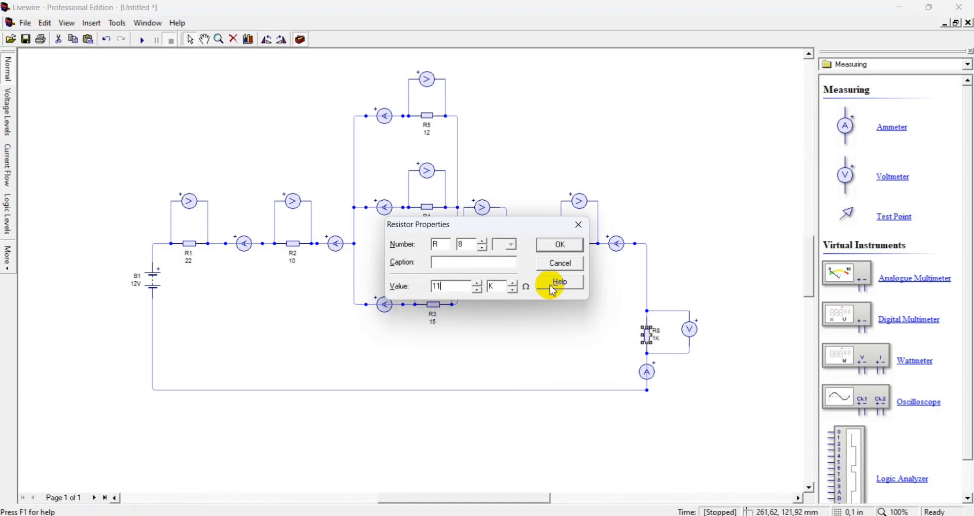
click(514, 290)
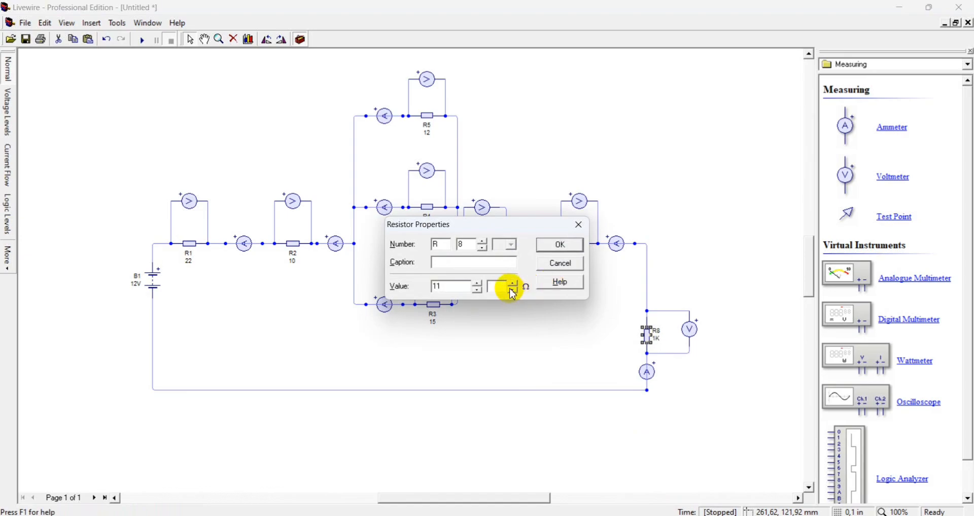
key(Return)
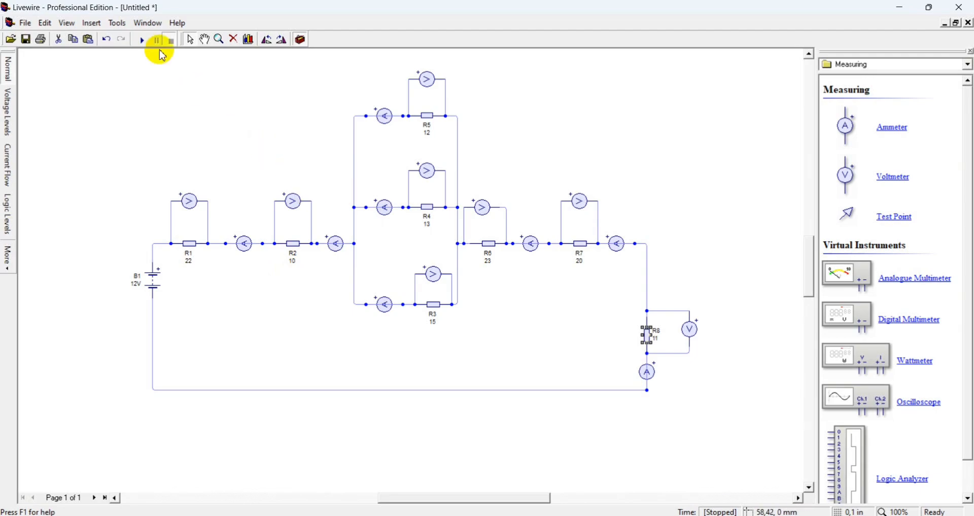
Run the circuit simulation to read the meter values, and stop it
click(144, 44)
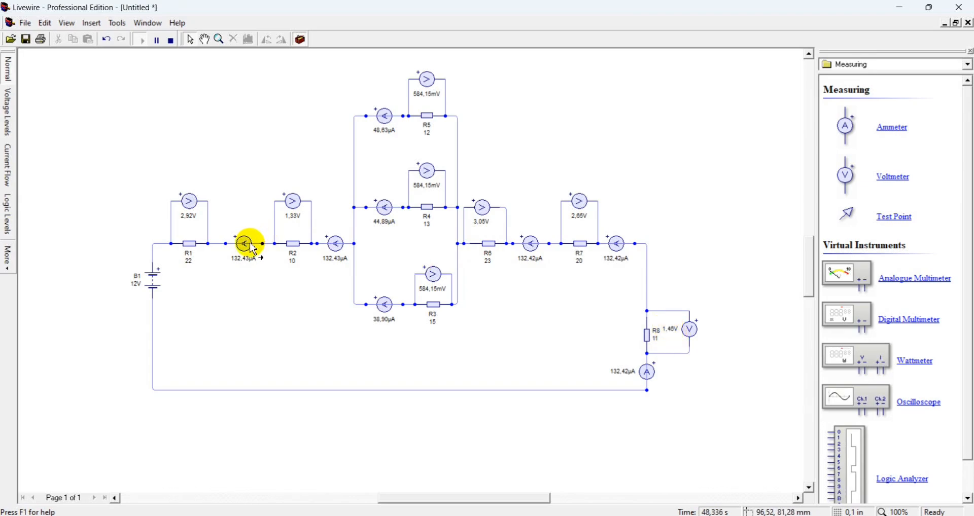
mouse_move(253, 249)
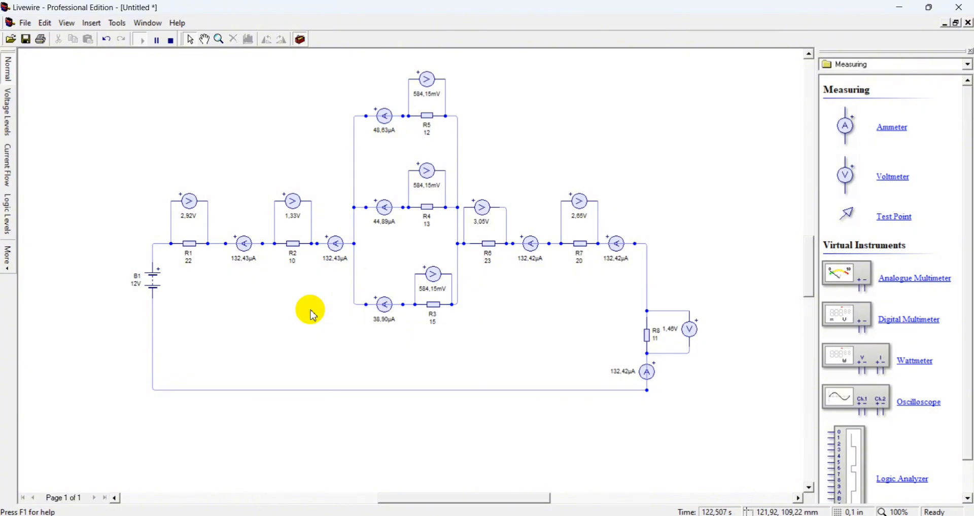
click(171, 45)
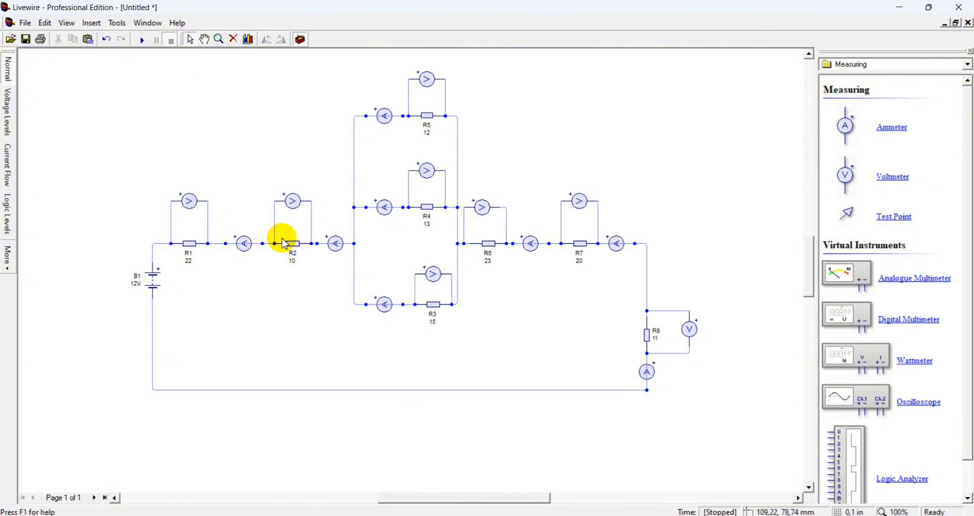
Delete the two series ammeters on either side of R2
click(245, 245)
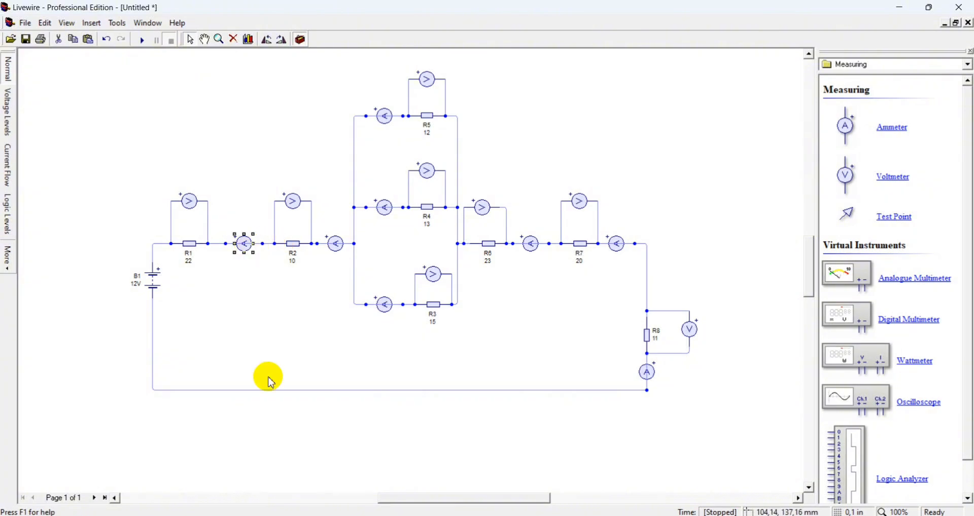
key(Delete)
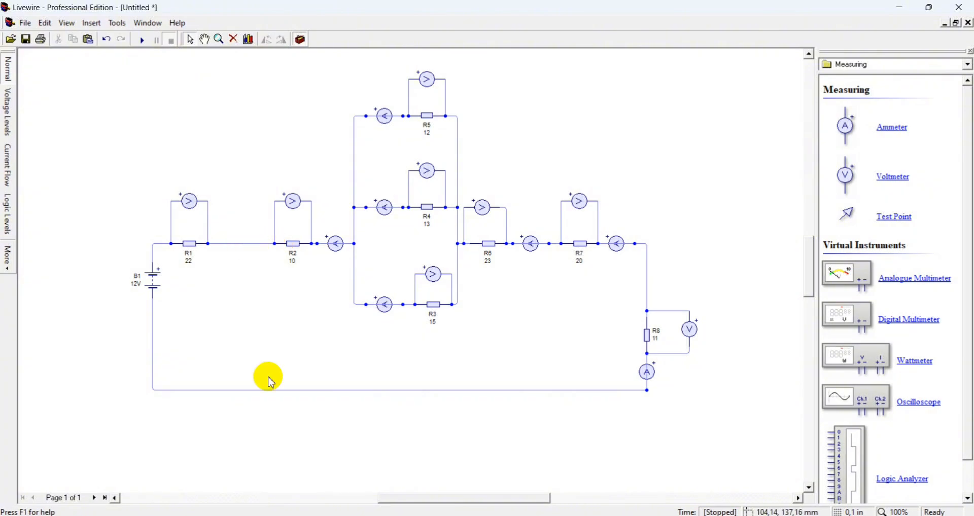
click(339, 253)
key(Delete)
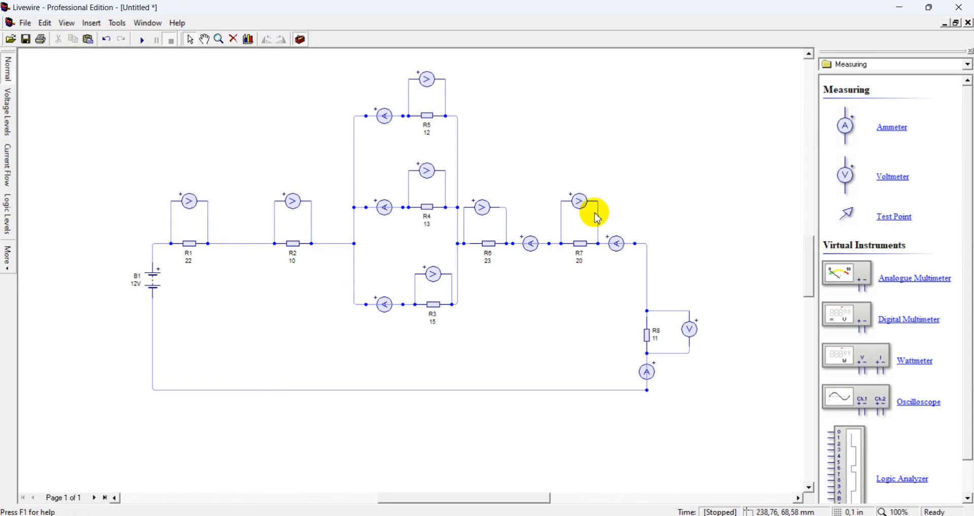
Delete the two series ammeters on either side of R7
click(535, 255)
key(Delete)
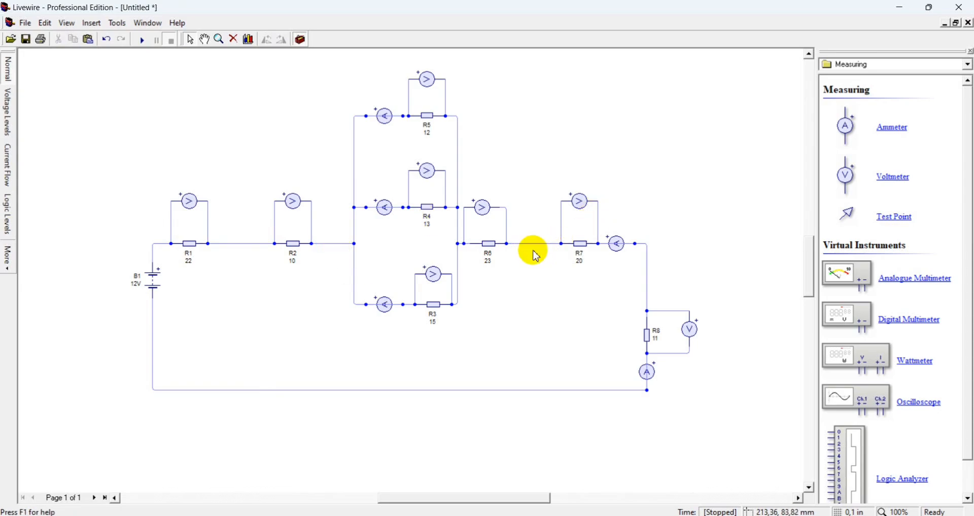
click(620, 258)
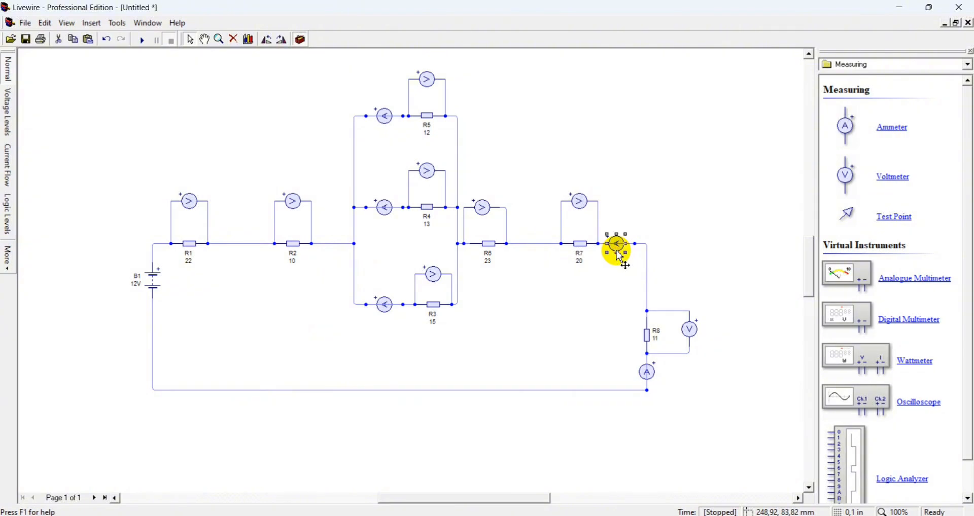
key(Delete)
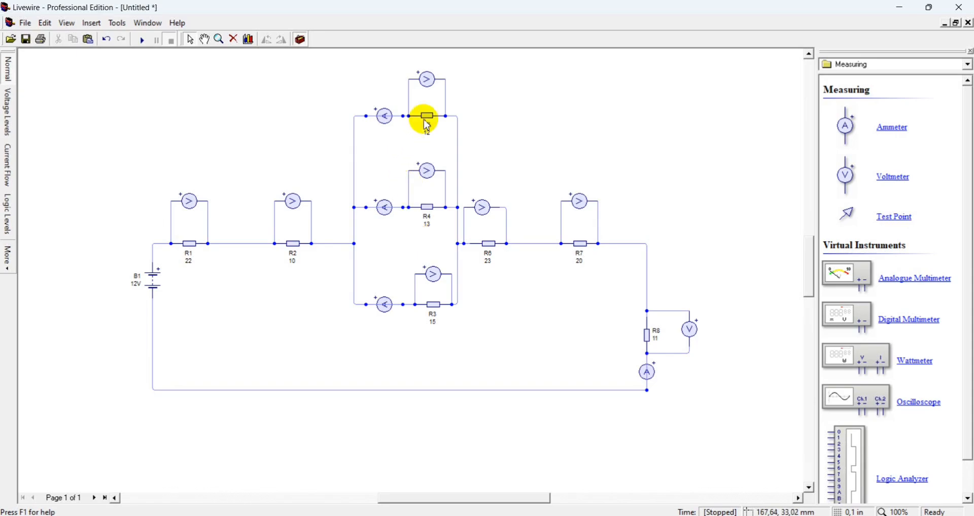
Delete the voltmeters across R4 and R3 in the parallel branches
click(426, 175)
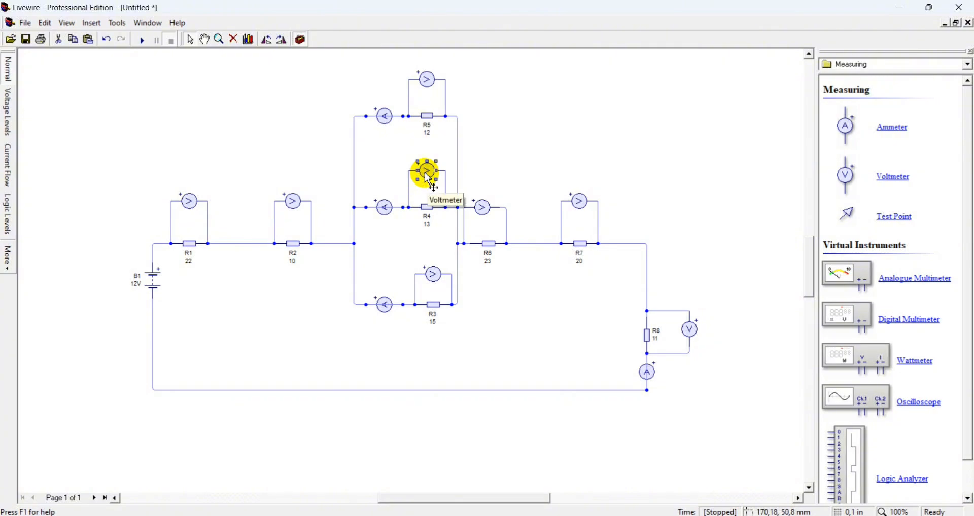
key(Delete)
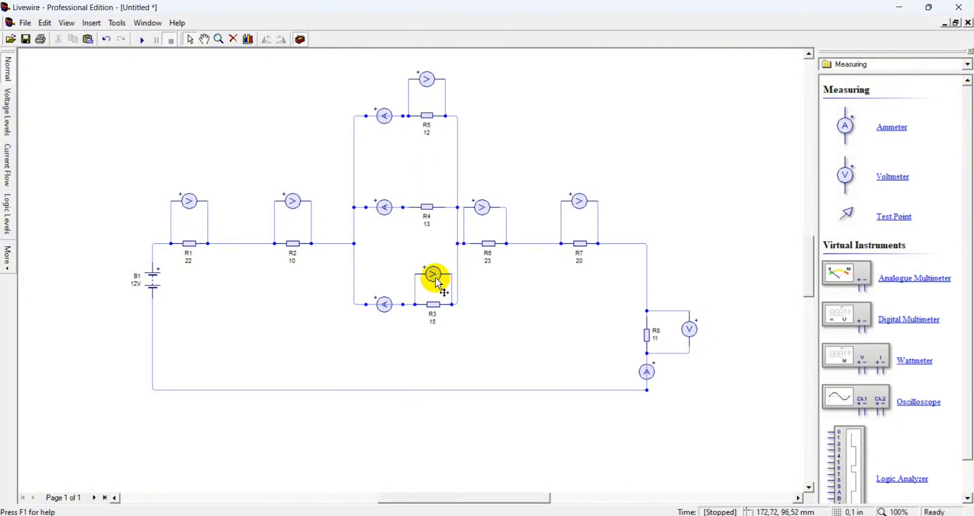
click(435, 278)
key(Delete)
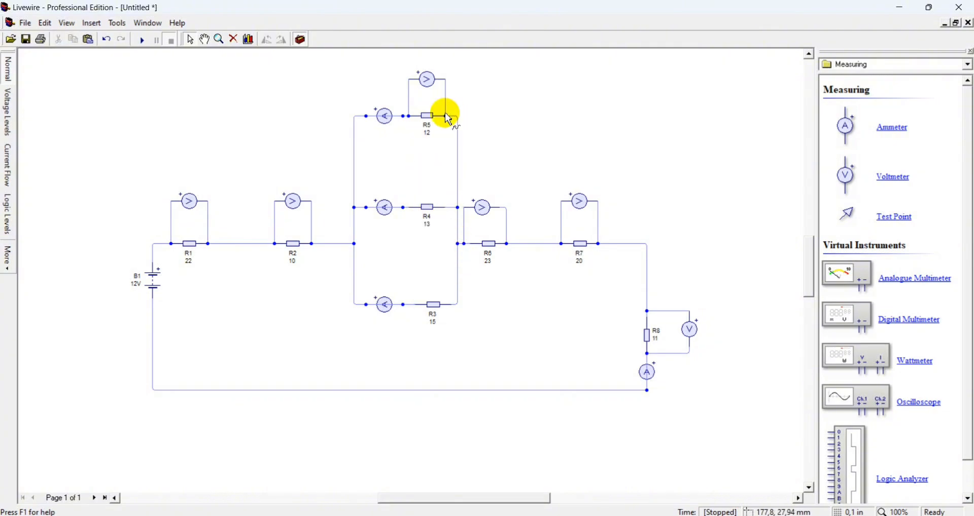
Disconnect R5's voltmeter by deleting its connecting leads
click(426, 84)
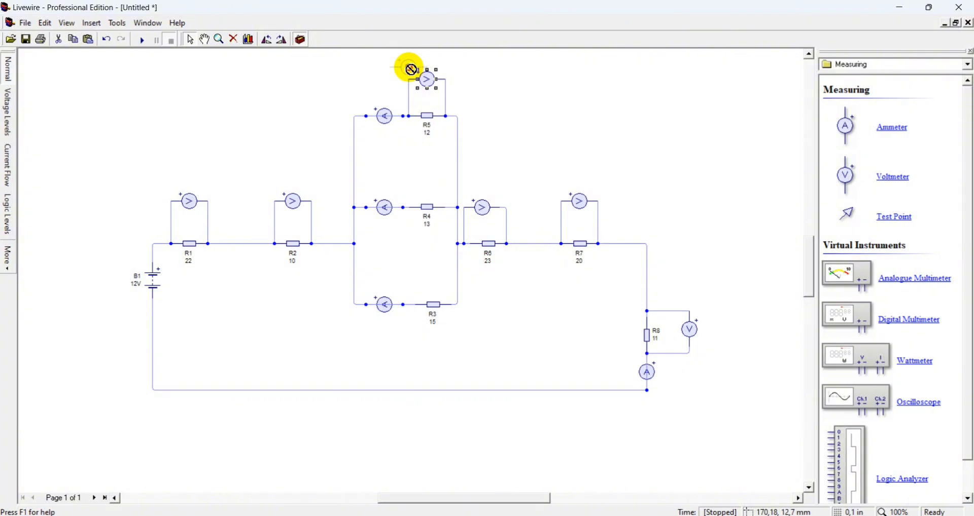
drag(408, 67, 408, 67)
click(424, 74)
key(Delete)
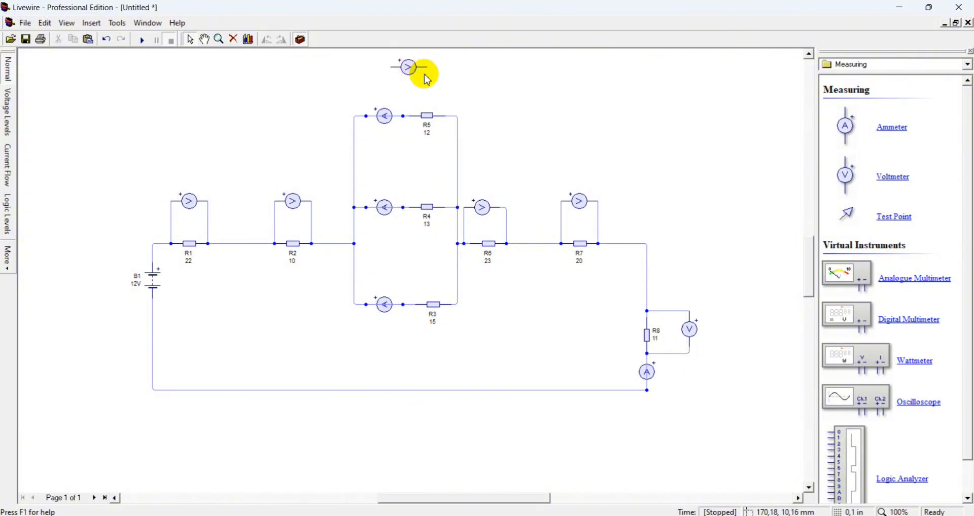
Wire that voltmeter across the whole parallel section's left and right junctions and start the simulation
drag(391, 67, 354, 117)
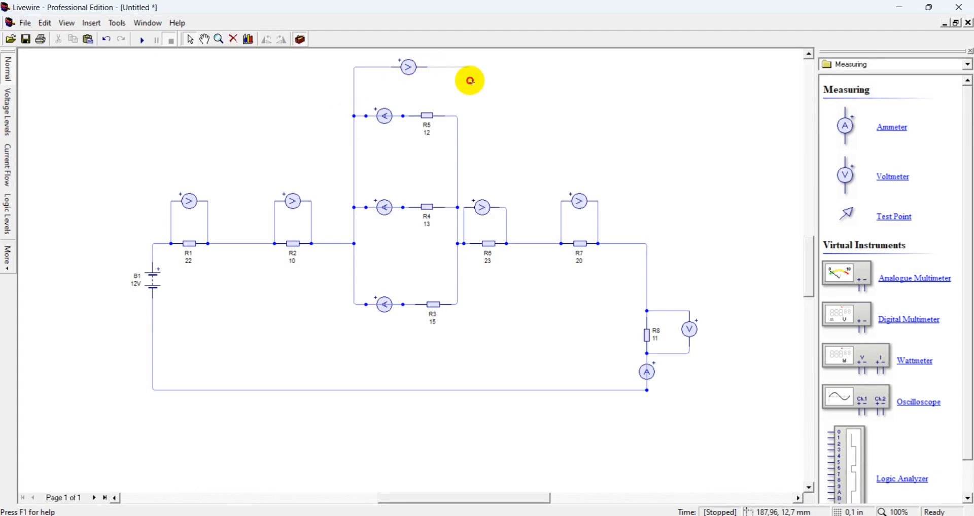
drag(470, 81, 458, 116)
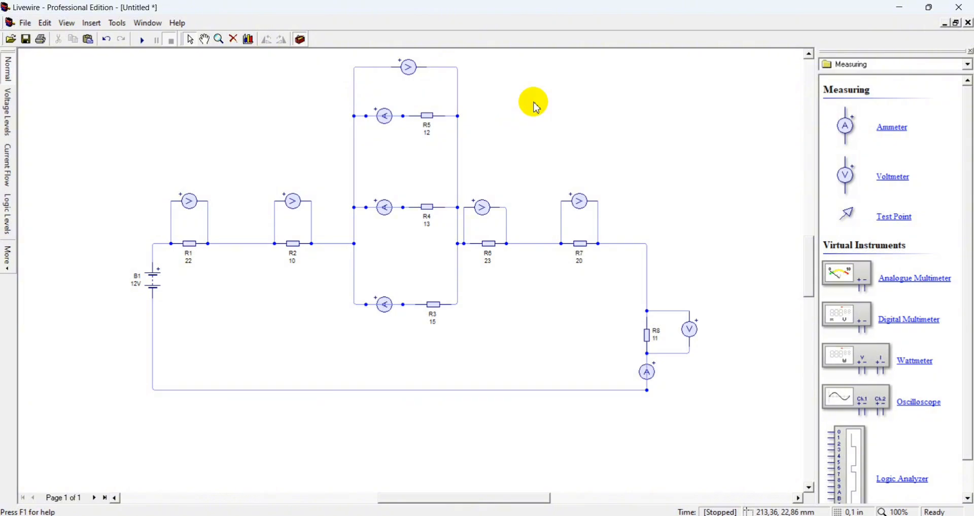
click(145, 42)
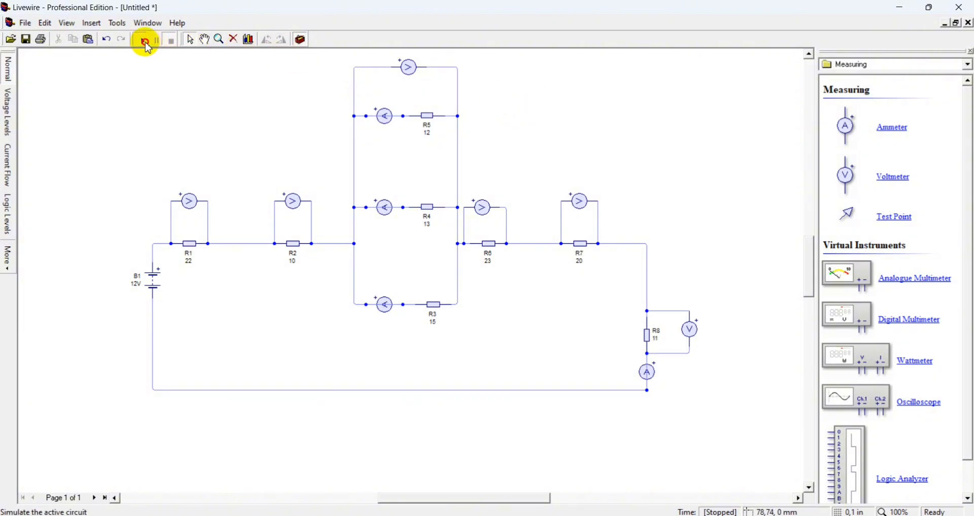